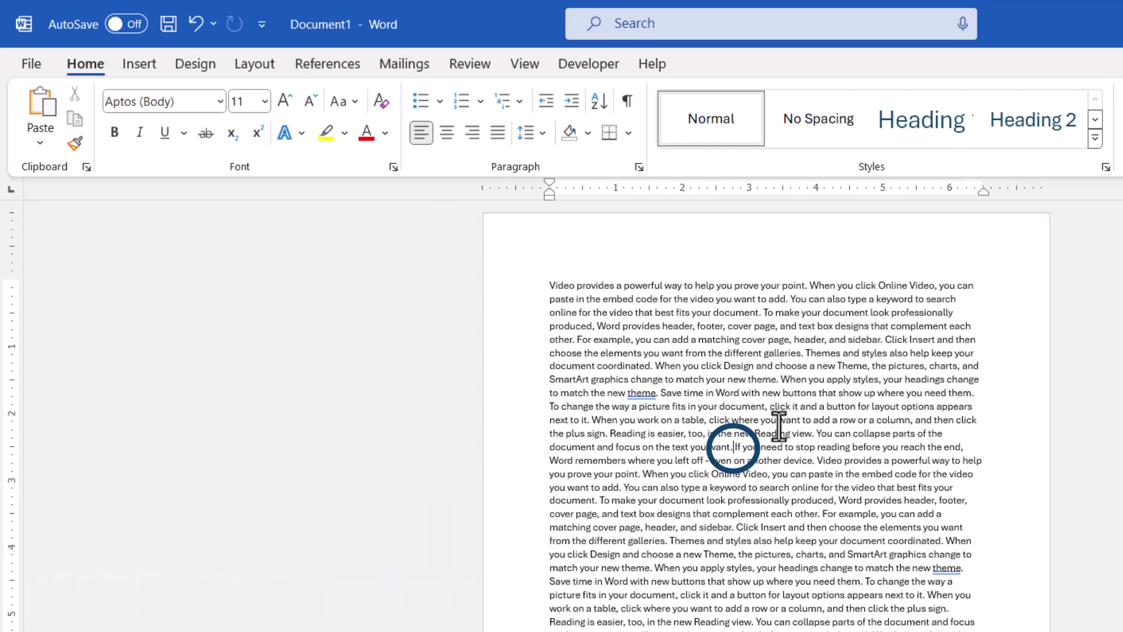
# Search Word's stock icons for 'dolphin' and pick the first dolphin icon
pyautogui.click(130, 59)
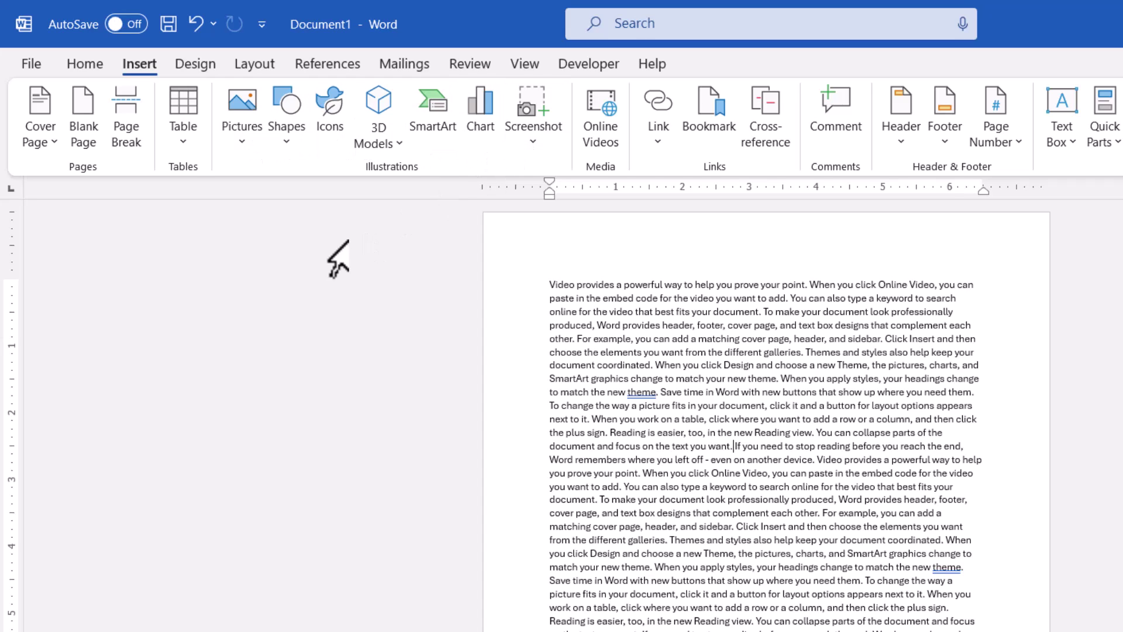
pyautogui.click(328, 118)
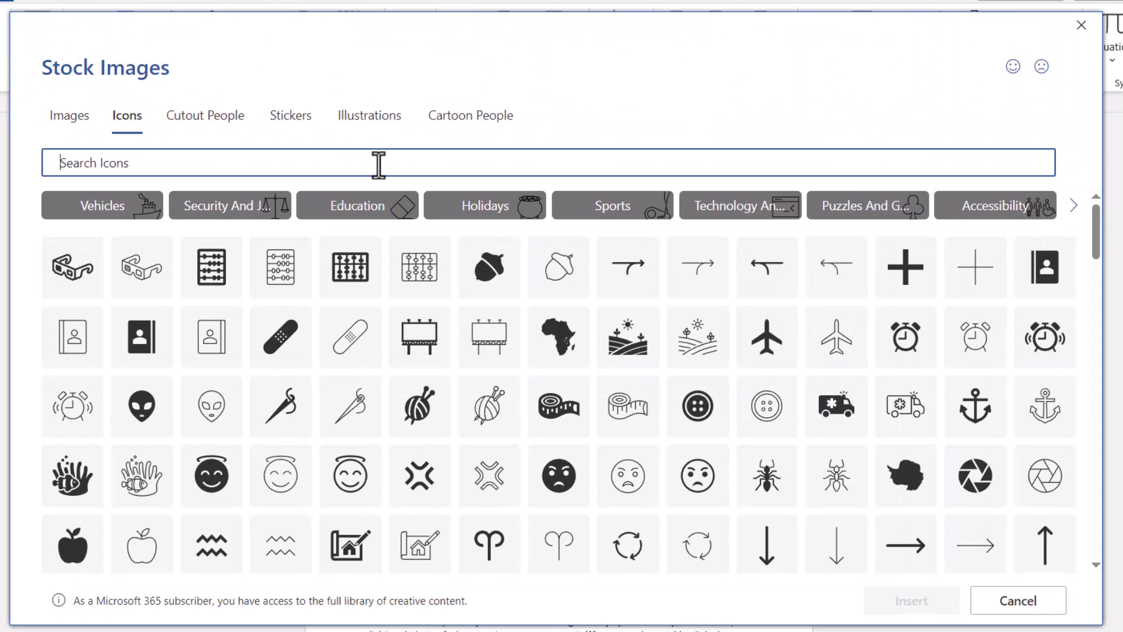
pyautogui.write('dolphin')
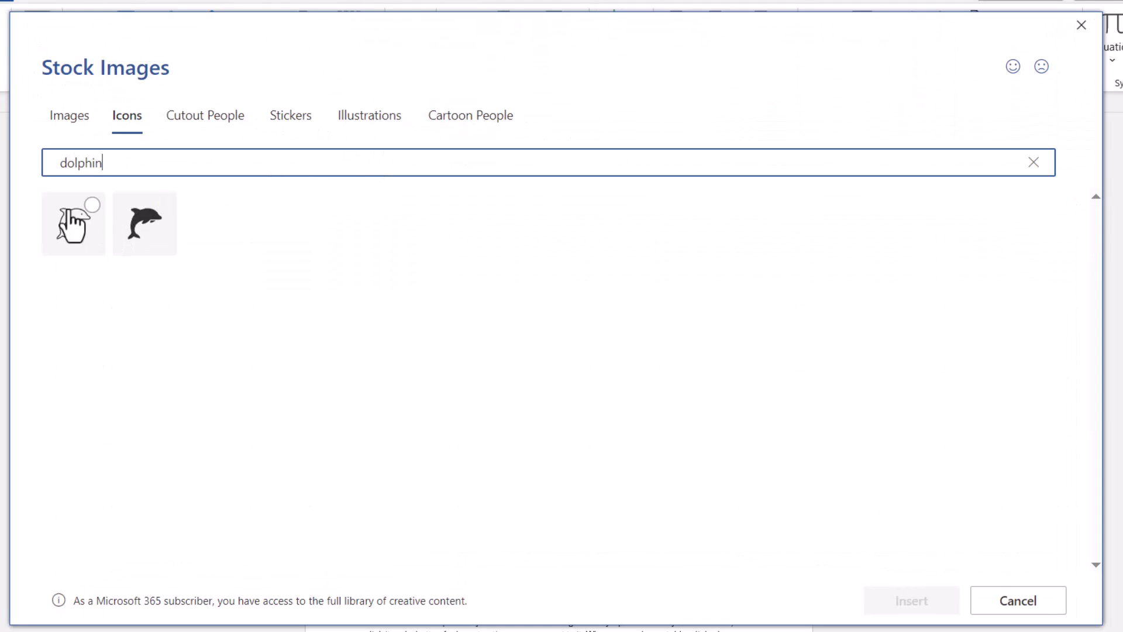
pyautogui.click(72, 223)
# Insert the dolphin, drag it into the pictures sentence, and resize it to 3.44 by 3.44 inches
pyautogui.click(911, 603)
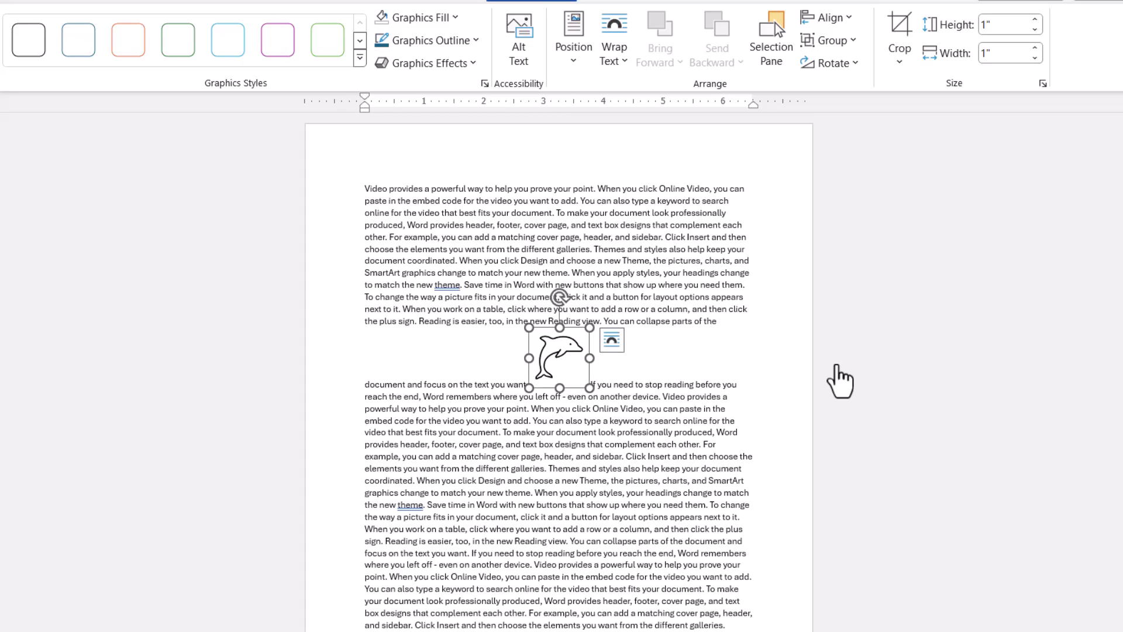
pyautogui.keyDown('ctrl'); pyautogui.scroll(10, 793, 383); pyautogui.keyUp('ctrl')
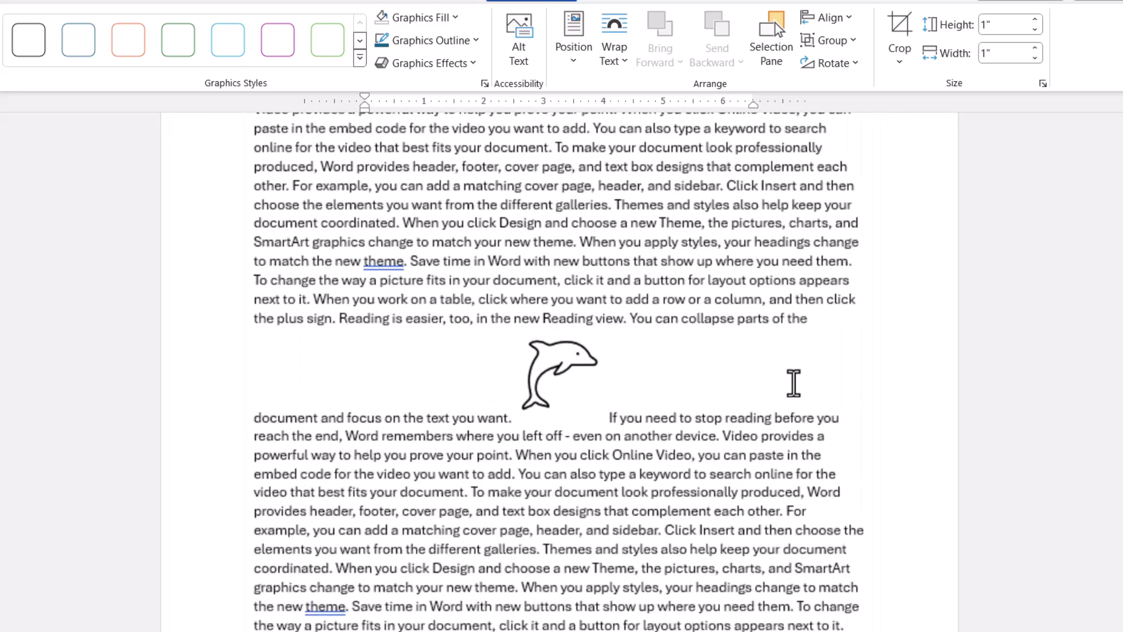
pyautogui.keyDown('ctrl'); pyautogui.scroll(1, 785, 384); pyautogui.keyUp('ctrl')
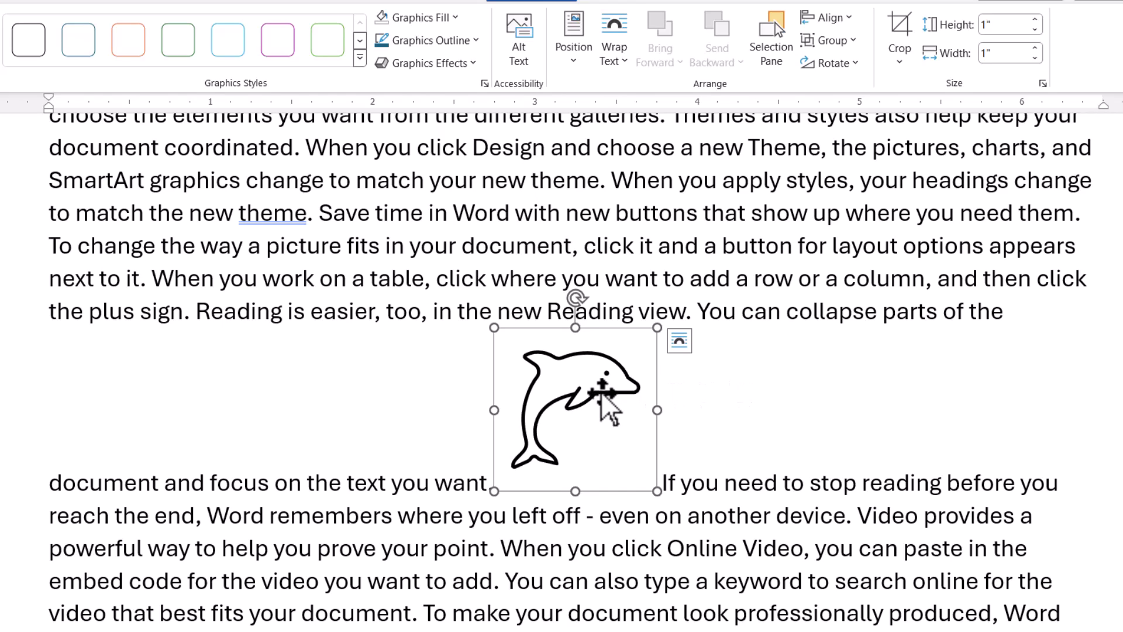
pyautogui.moveTo(601, 391); pyautogui.dragTo(514, 255)
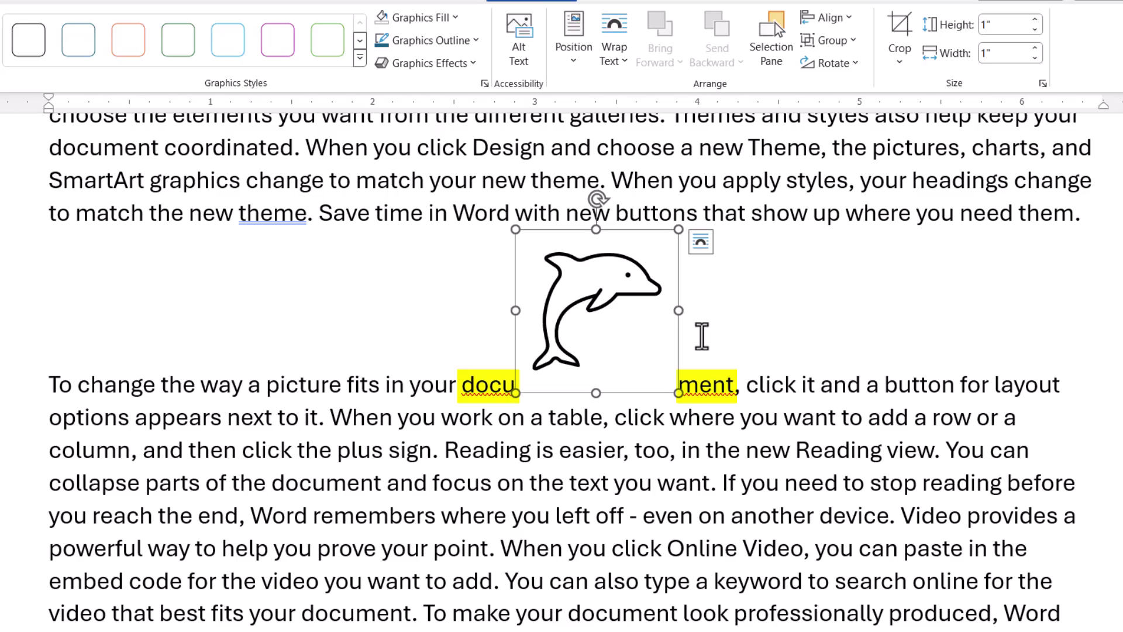
pyautogui.scroll(-10, 669, 335)
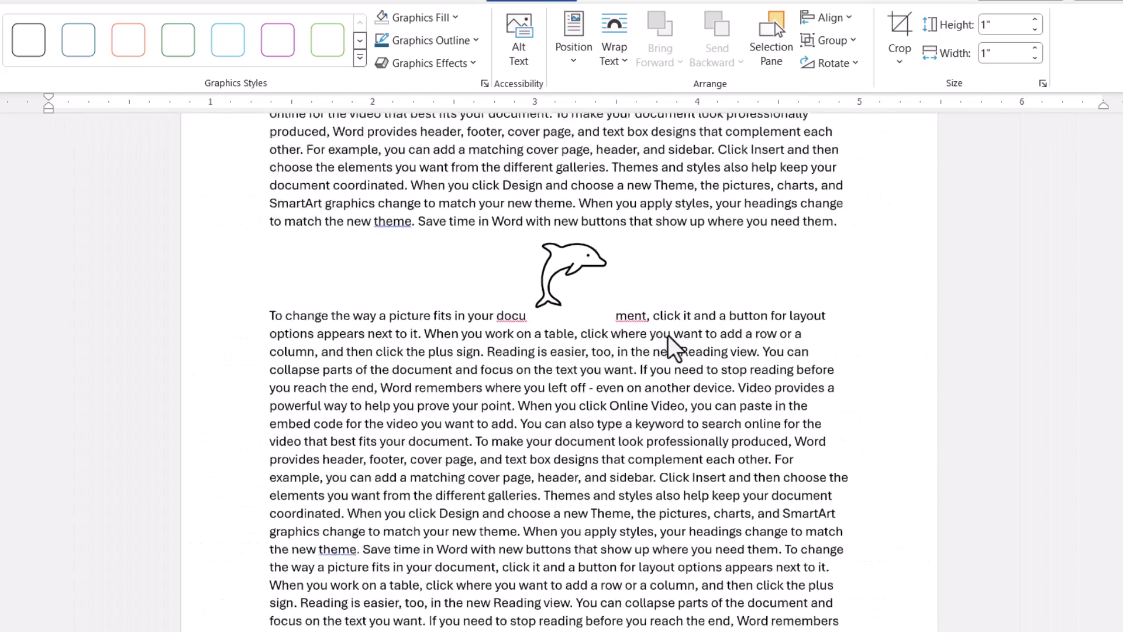
pyautogui.moveTo(665, 463); pyautogui.dragTo(672, 494)
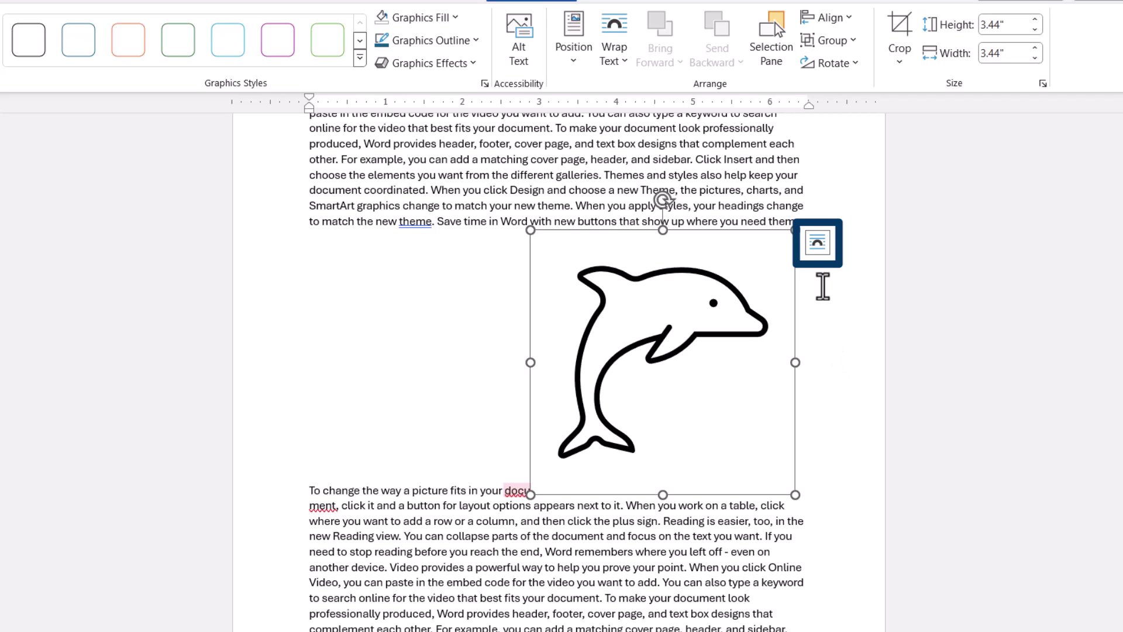
# Give the dolphin Square wrapping and centre it within the text column
pyautogui.click(817, 244)
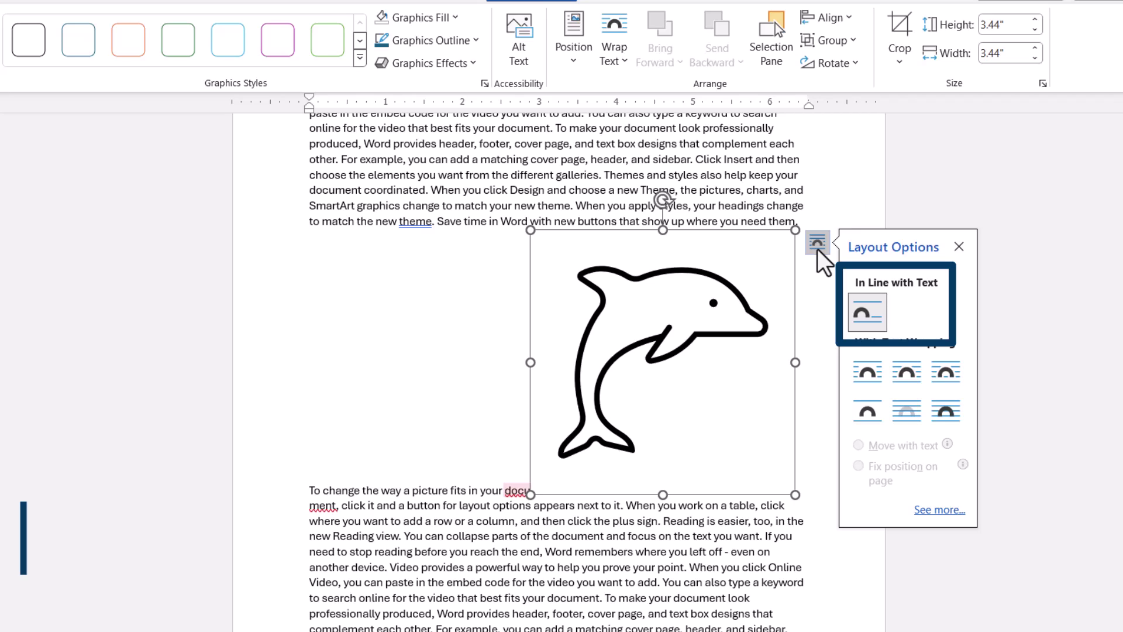
pyautogui.click(865, 377)
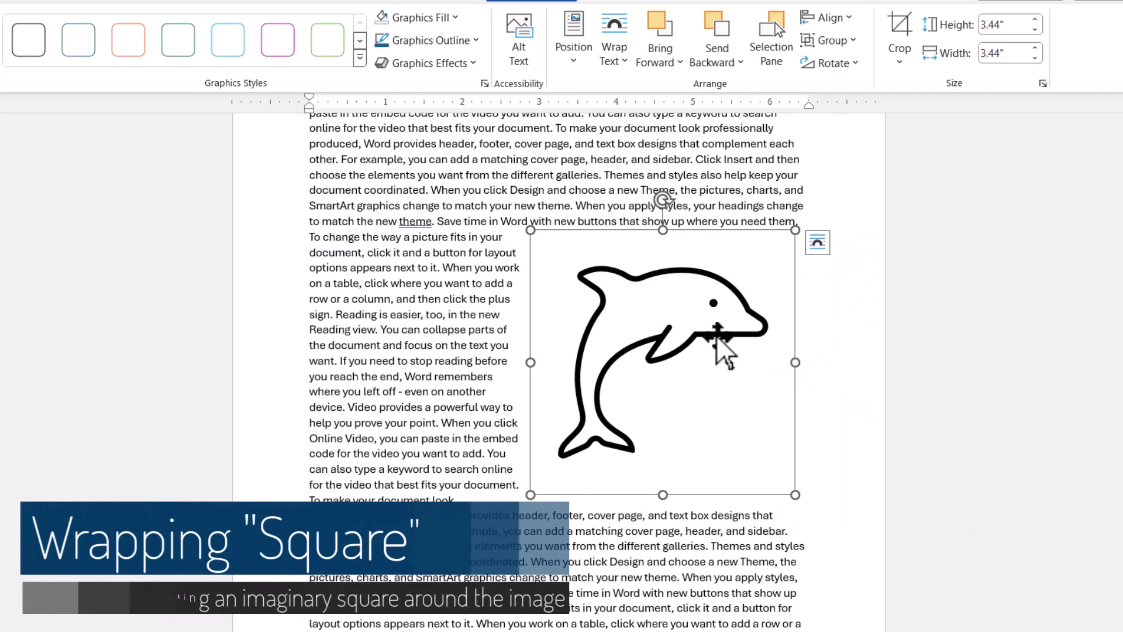
pyautogui.moveTo(717, 335); pyautogui.dragTo(627, 304)
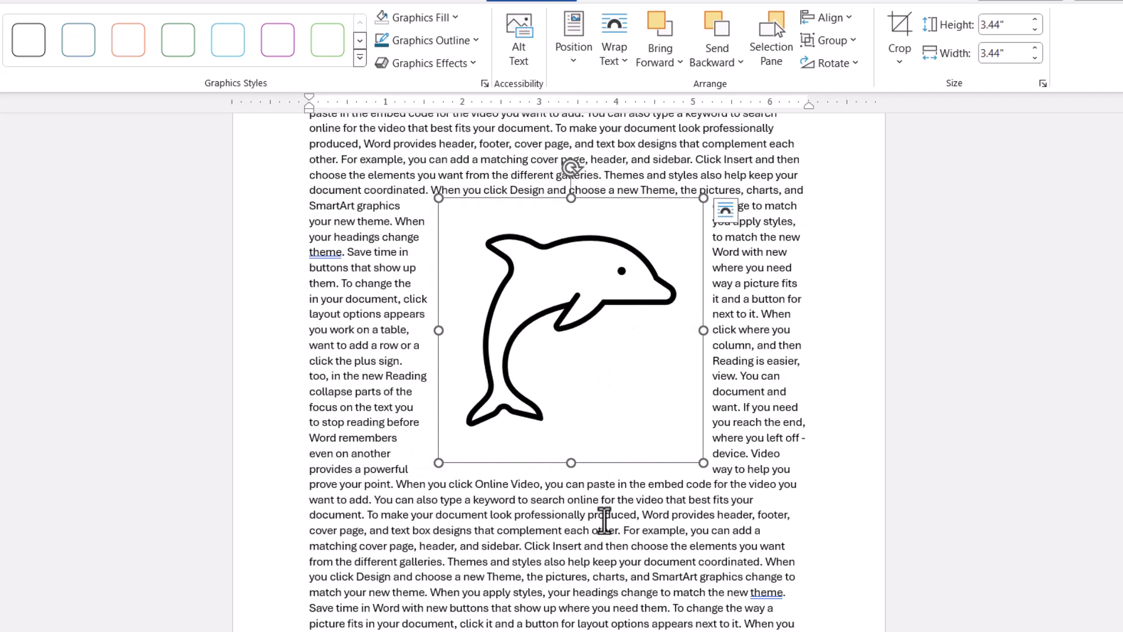
pyautogui.click(604, 520)
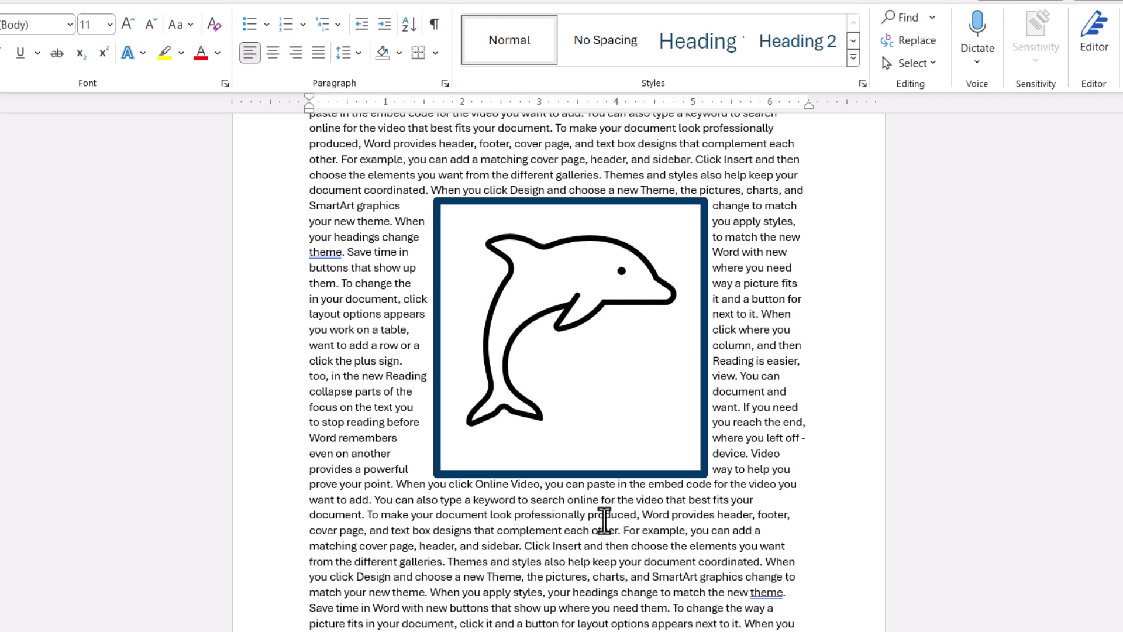
# Justify all the document text, then nudge the dolphin down and to the right
pyautogui.hotkey('ctrl', 'a')
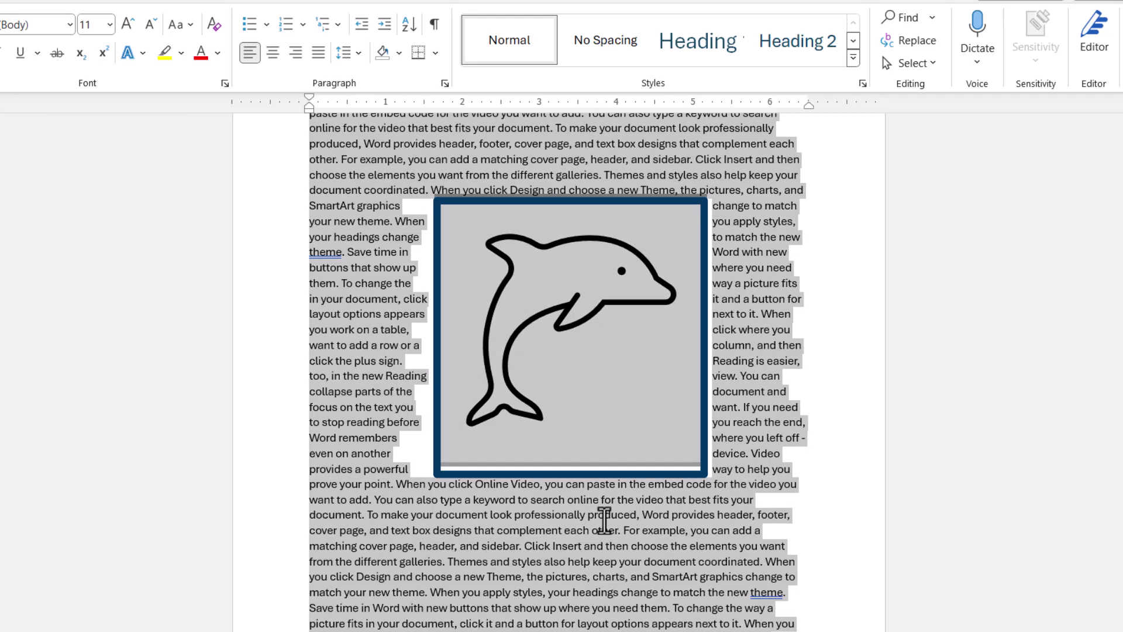
pyautogui.click(317, 53)
pyautogui.click(462, 552)
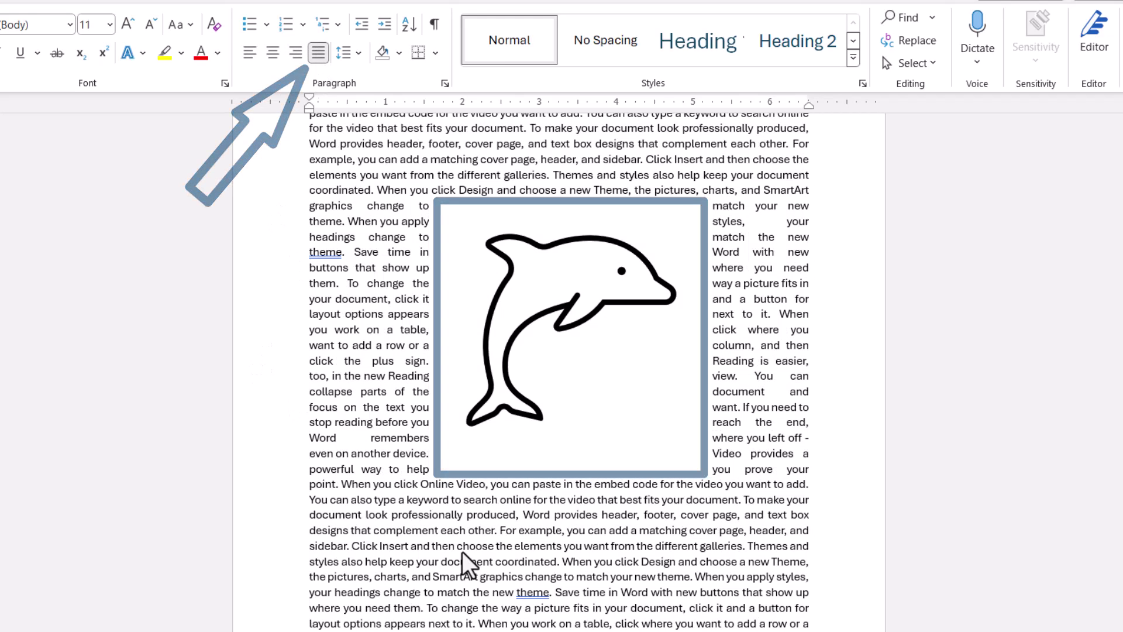
pyautogui.click(579, 328)
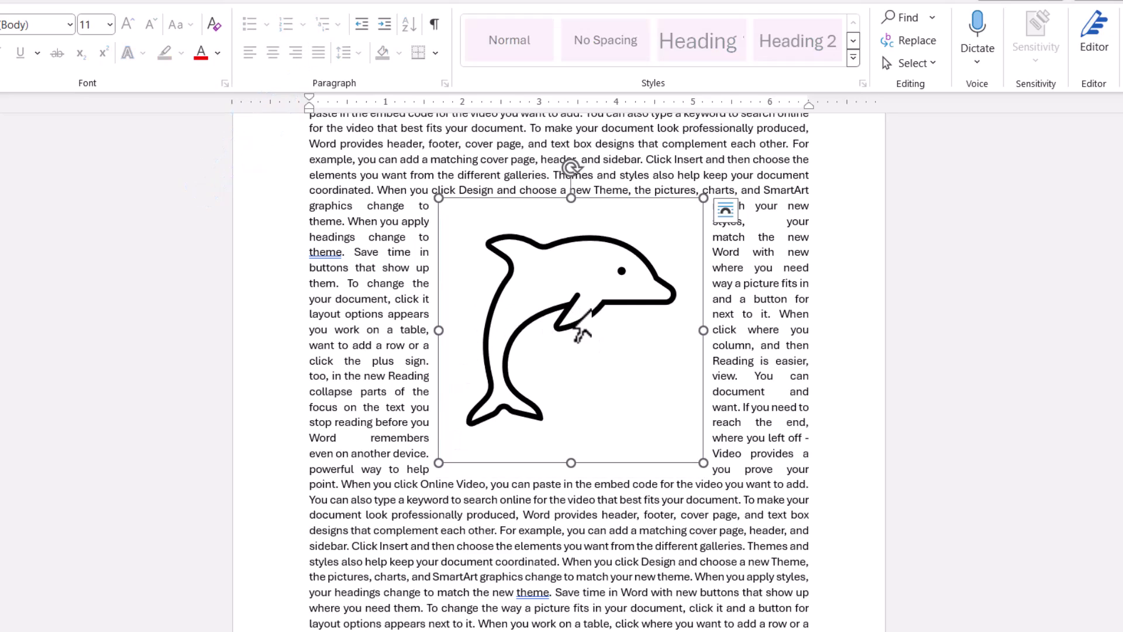
pyautogui.moveTo(594, 345); pyautogui.dragTo(579, 315)
# Apply Tight wrapping to the dolphin from its Layout Options
pyautogui.click(561, 534)
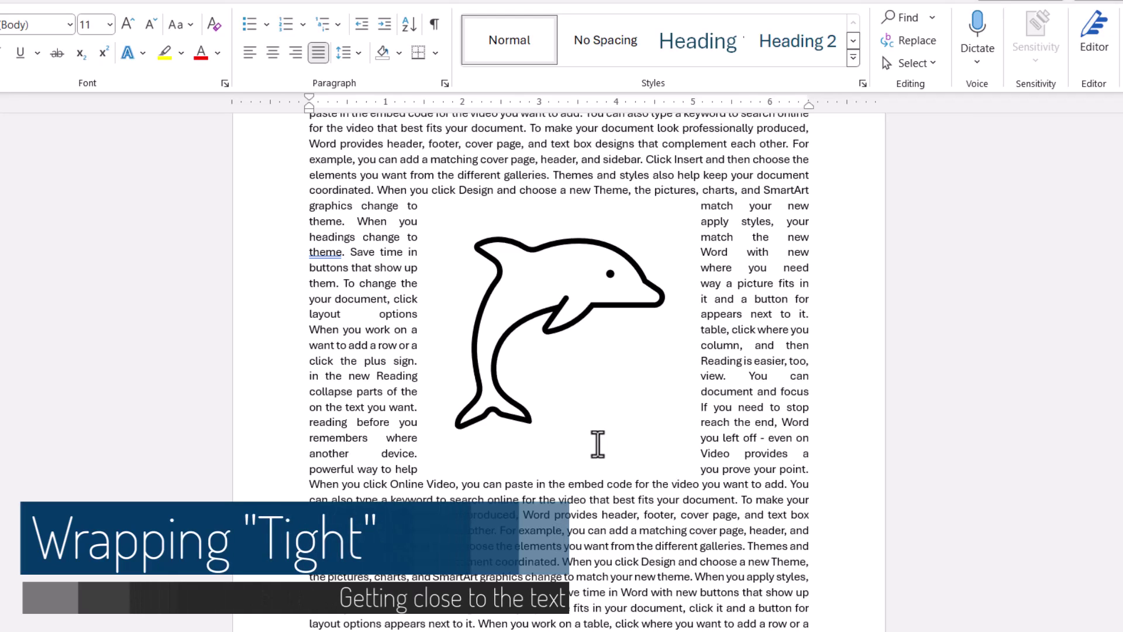
pyautogui.click(620, 320)
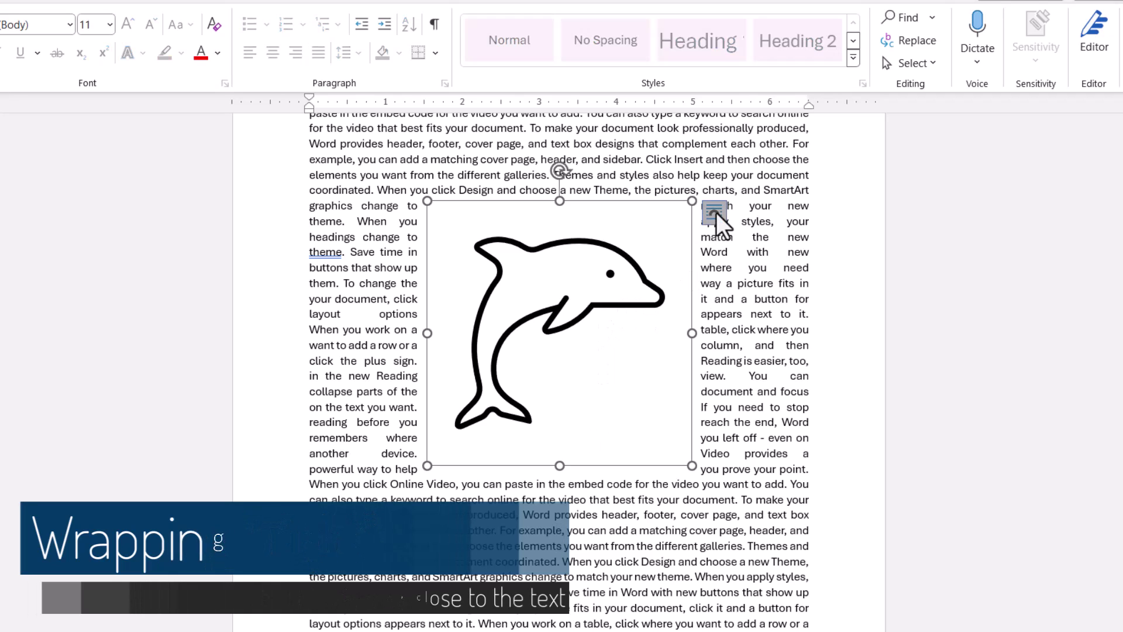
pyautogui.click(714, 212)
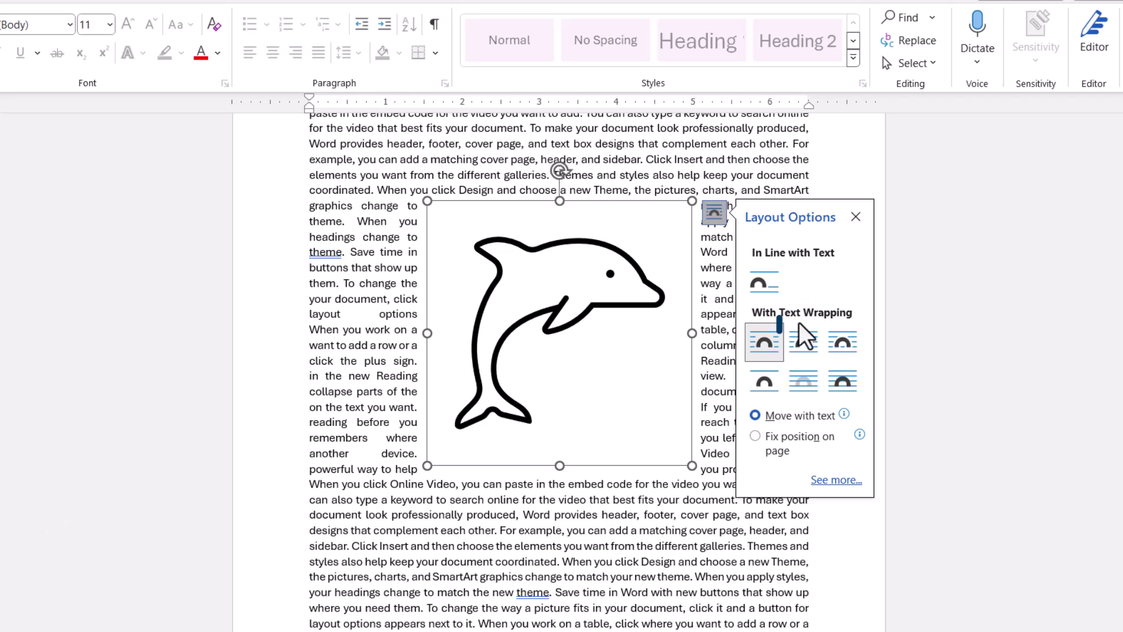
pyautogui.click(801, 350)
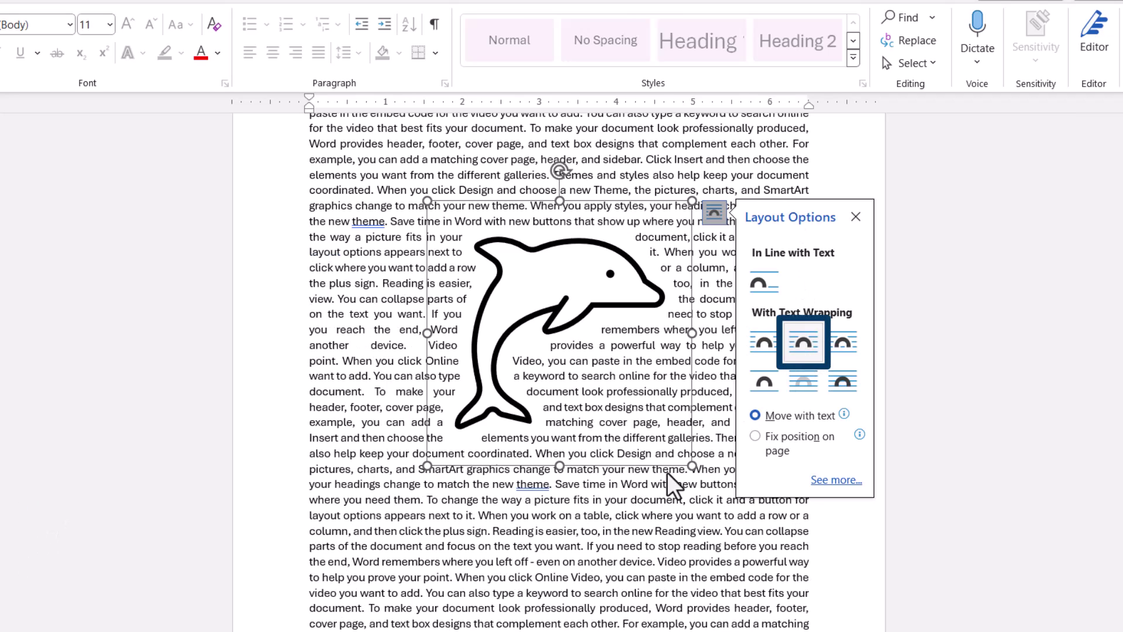
# Move, rotate and slightly shrink the dolphin to see the text hug its outline
pyautogui.moveTo(604, 466); pyautogui.dragTo(579, 526)
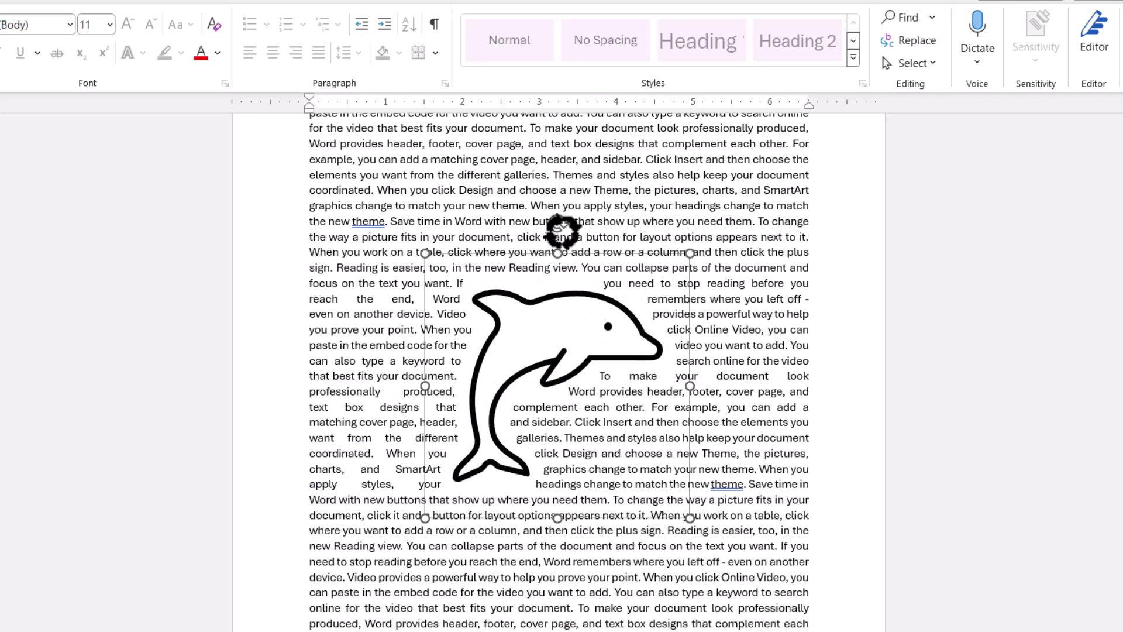
pyautogui.moveTo(561, 232)
pyautogui.mouseDown()
pyautogui.moveTo(609, 238)
pyautogui.moveTo(631, 431)
pyautogui.moveTo(569, 515)
pyautogui.moveTo(442, 478)
pyautogui.moveTo(454, 298)
pyautogui.moveTo(557, 216)
pyautogui.moveTo(579, 213)
pyautogui.moveTo(569, 211)
pyautogui.mouseUp()
pyautogui.moveTo(684, 513)
pyautogui.mouseDown()
pyautogui.moveTo(621, 450)
pyautogui.moveTo(731, 608)
pyautogui.moveTo(624, 469)
pyautogui.moveTo(650, 474)
pyautogui.moveTo(677, 506)
pyautogui.mouseUp()
# Apply Top and Bottom wrapping to the dolphin
pyautogui.click(700, 267)
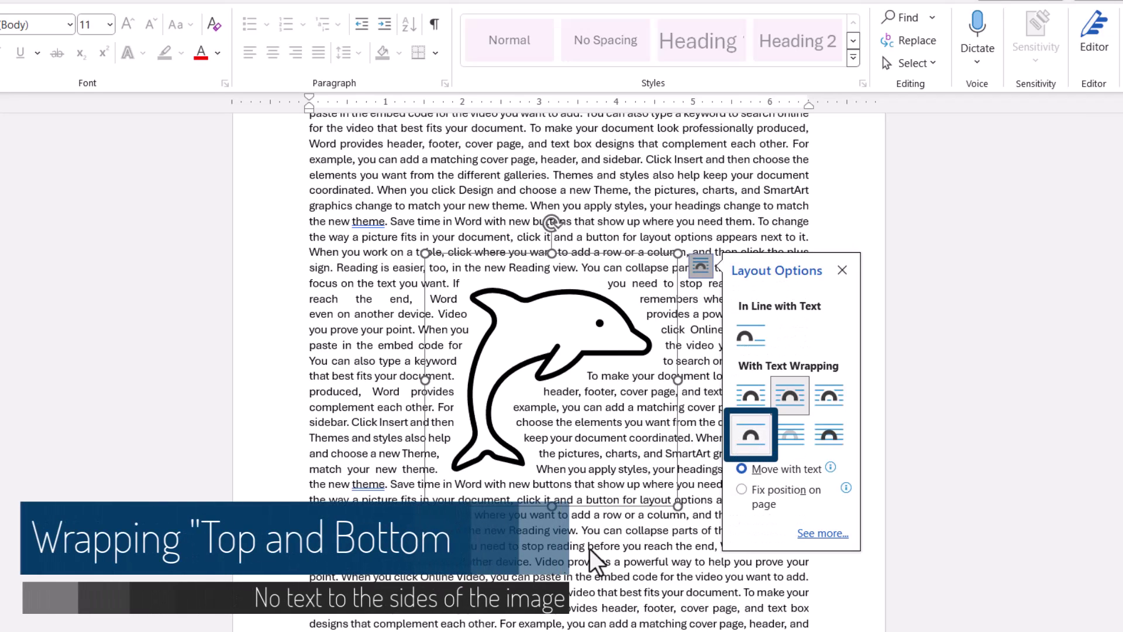
pyautogui.press('Return')
pyautogui.press('Escape')
pyautogui.click(551, 573)
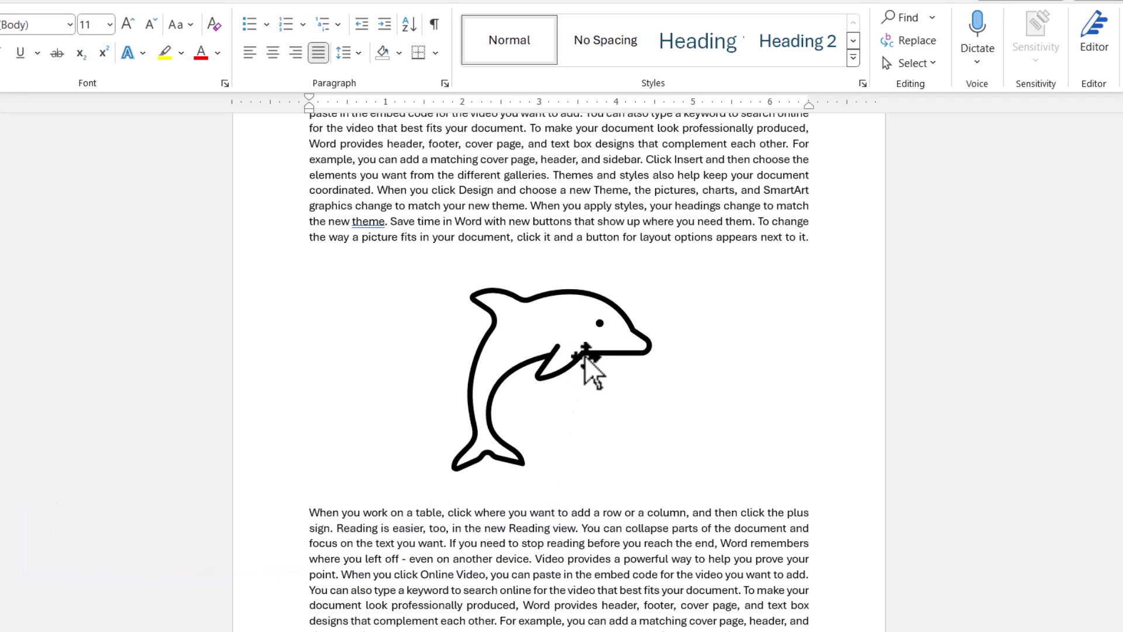
# Try shifting and shrinking the dolphin, then undo the change with Ctrl+Z
pyautogui.moveTo(588, 351)
pyautogui.mouseDown()
pyautogui.moveTo(629, 354)
pyautogui.moveTo(600, 351)
pyautogui.moveTo(597, 301)
pyautogui.moveTo(602, 471)
pyautogui.moveTo(604, 296)
pyautogui.moveTo(600, 377)
pyautogui.moveTo(581, 404)
pyautogui.moveTo(584, 341)
pyautogui.mouseUp()
pyautogui.moveTo(682, 501); pyautogui.dragTo(562, 381)
pyautogui.hotkey('ctrl', 'z')
pyautogui.hotkey('ctrl', 'z')
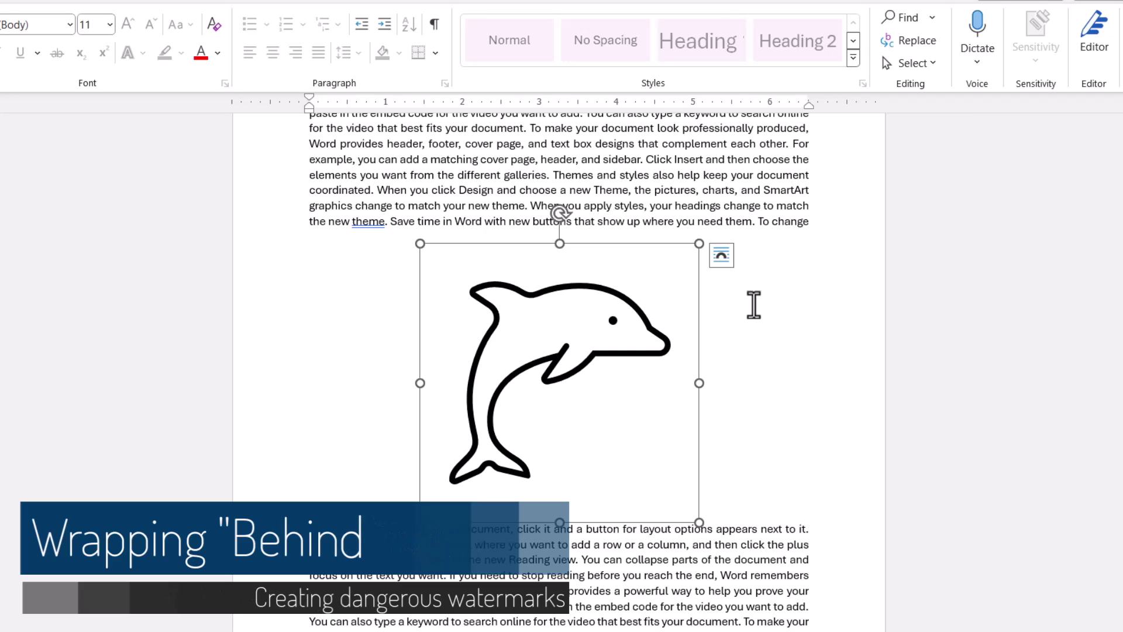
# Choose Behind Text in the dolphin's Layout Options
pyautogui.click(722, 256)
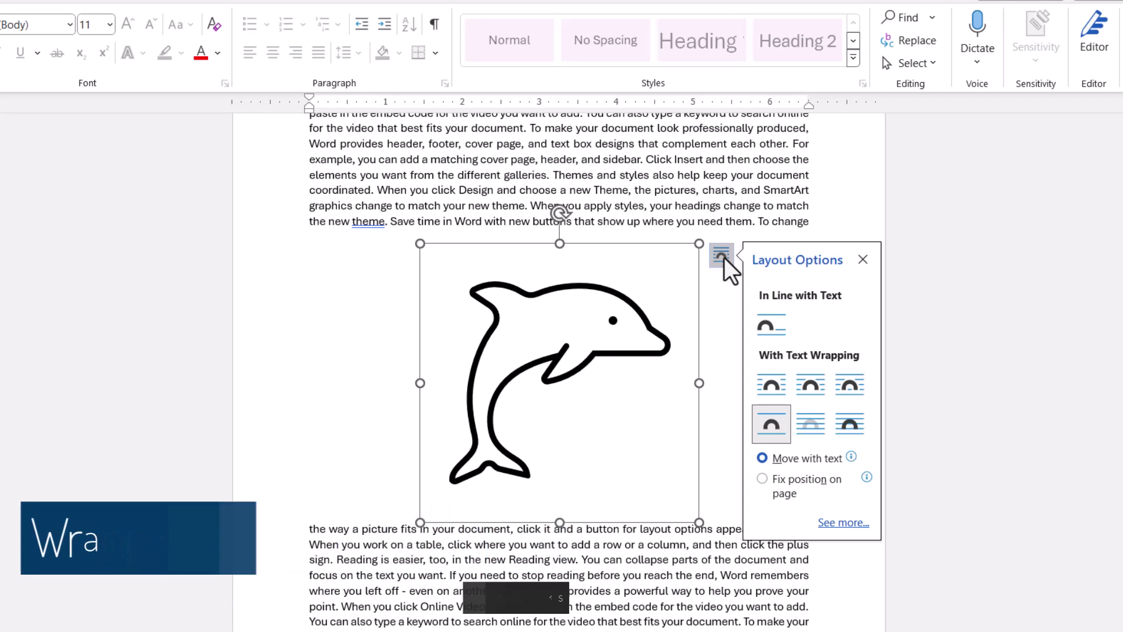
pyautogui.click(812, 426)
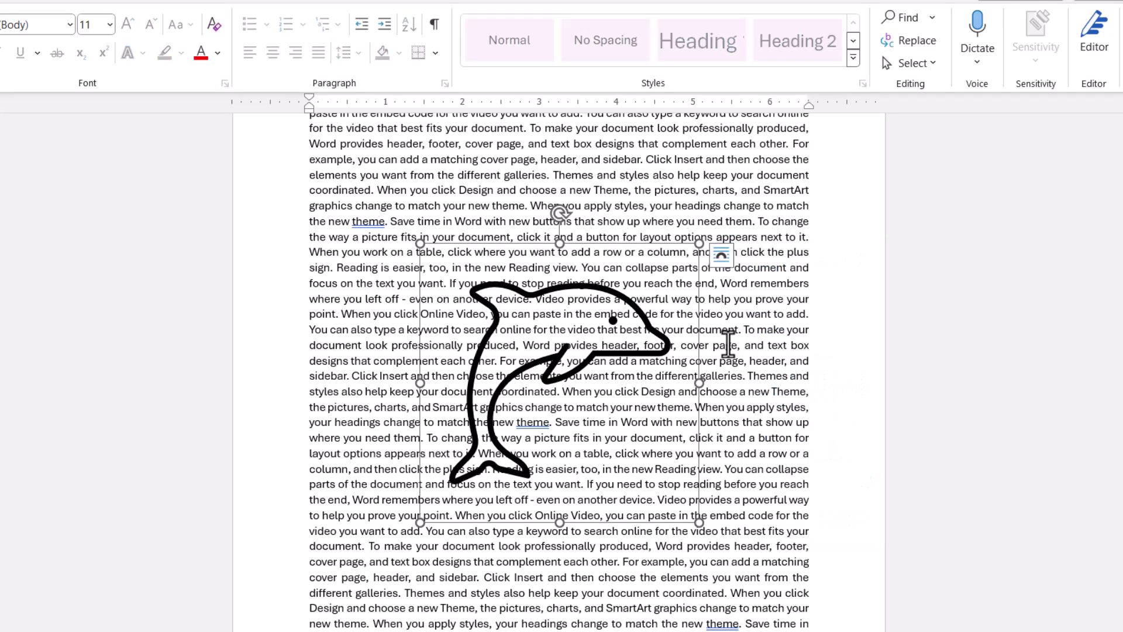
# Give the dolphin a dark teal outline and a light blue fill
pyautogui.click(554, 7)
pyautogui.click(444, 39)
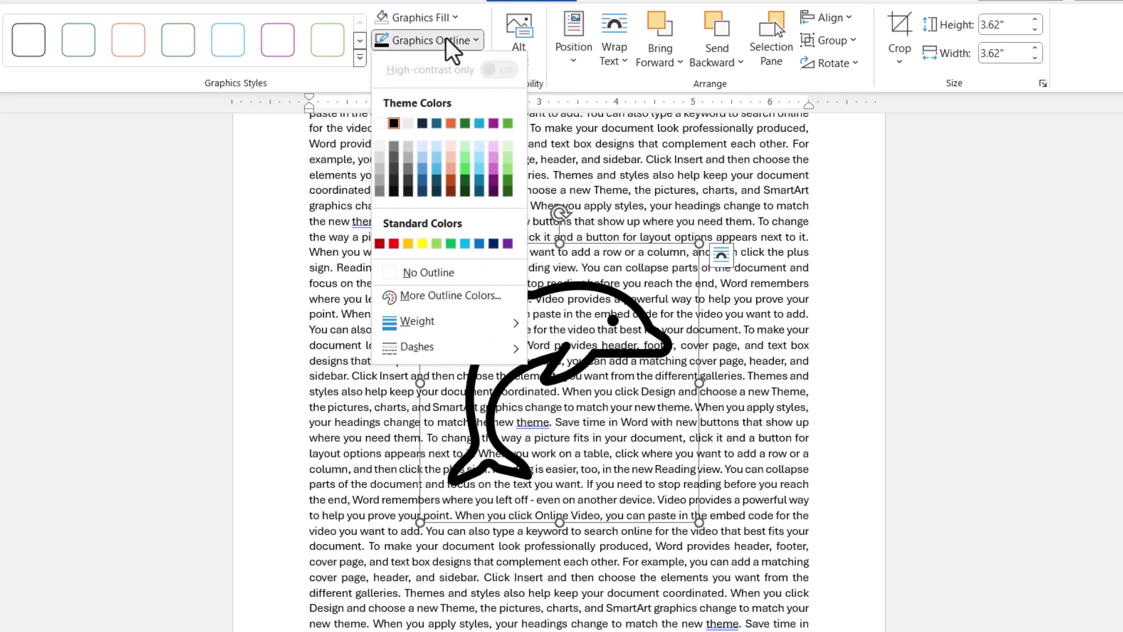
pyautogui.click(476, 180)
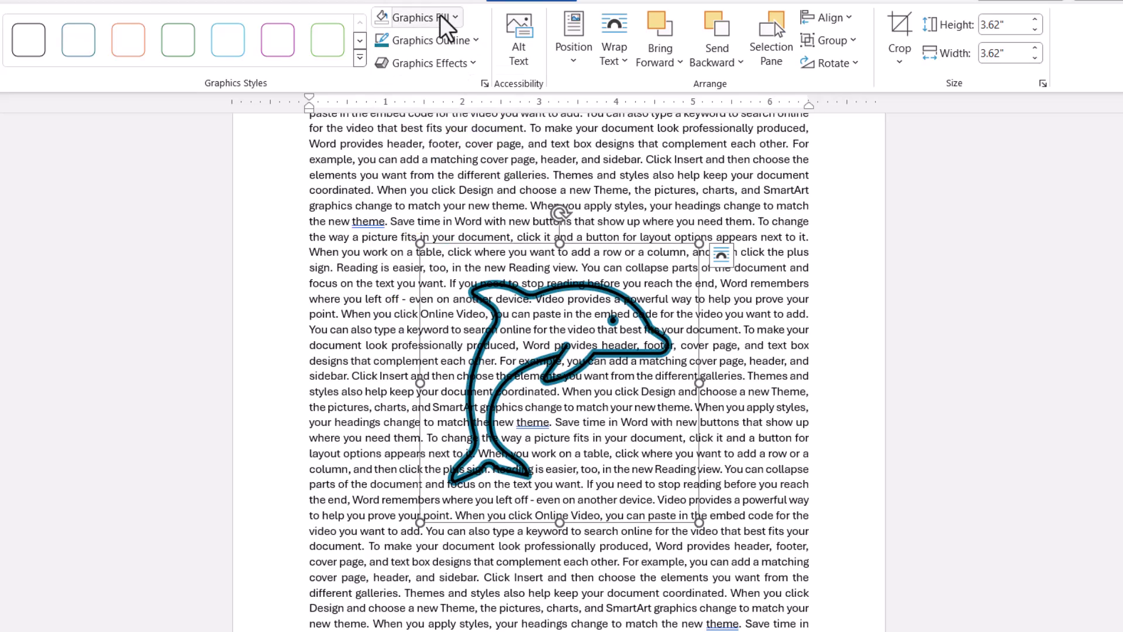
pyautogui.click(440, 16)
pyautogui.click(512, 146)
# Reposition the dolphin up and right behind the text, then click into the paragraph before 'device'
pyautogui.moveTo(684, 254); pyautogui.dragTo(653, 205)
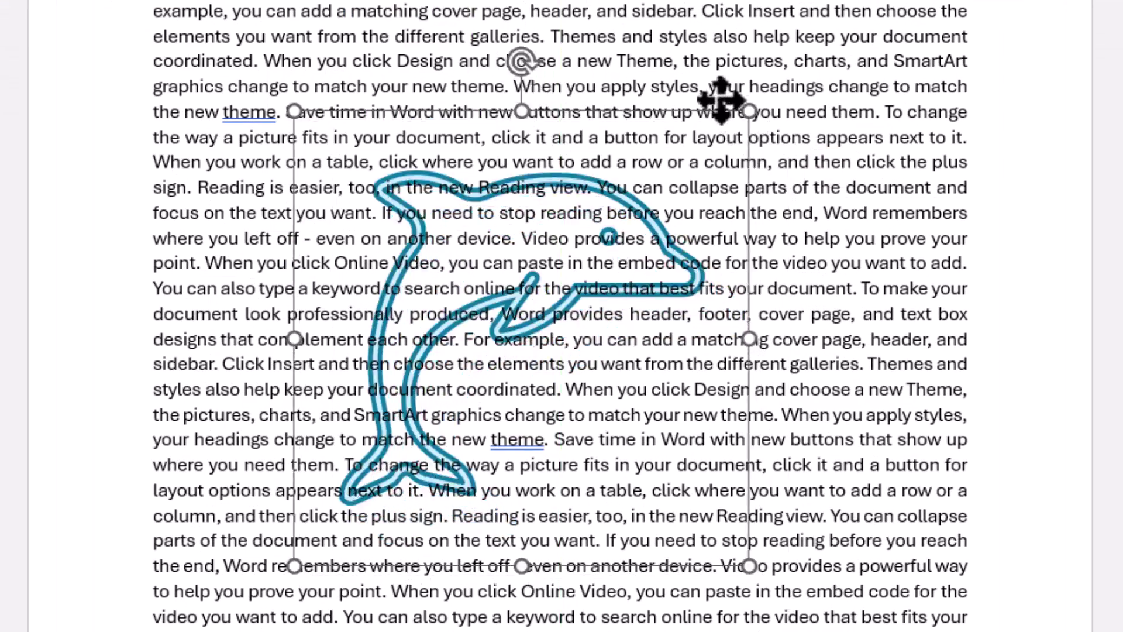
pyautogui.moveTo(714, 87); pyautogui.dragTo(782, 76)
pyautogui.moveTo(782, 75); pyautogui.dragTo(783, 76)
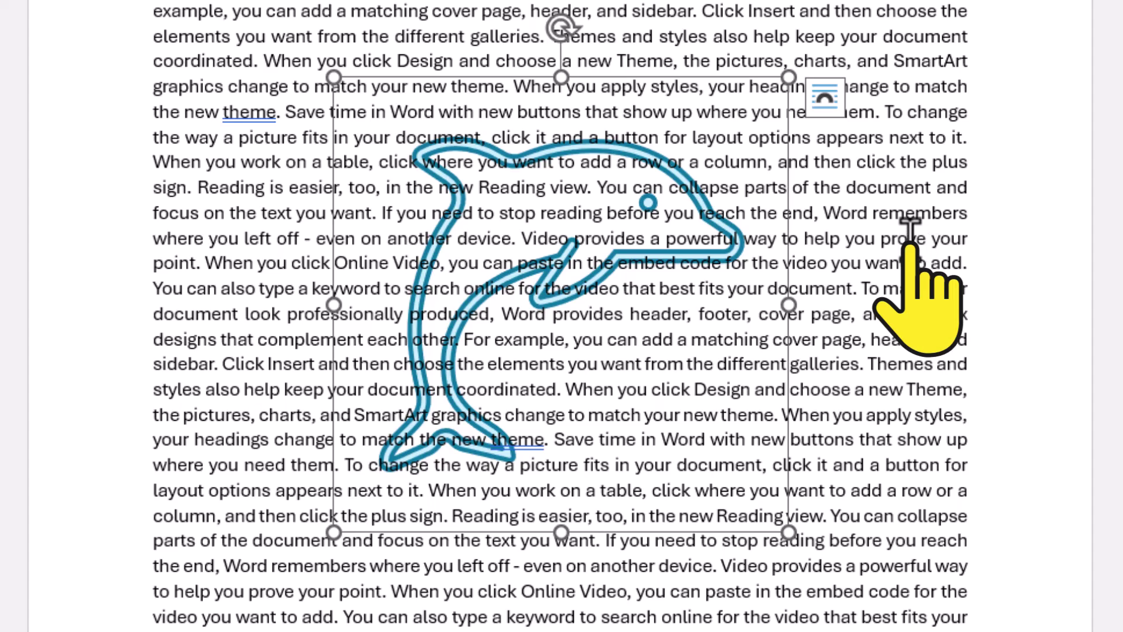
pyautogui.click(910, 229)
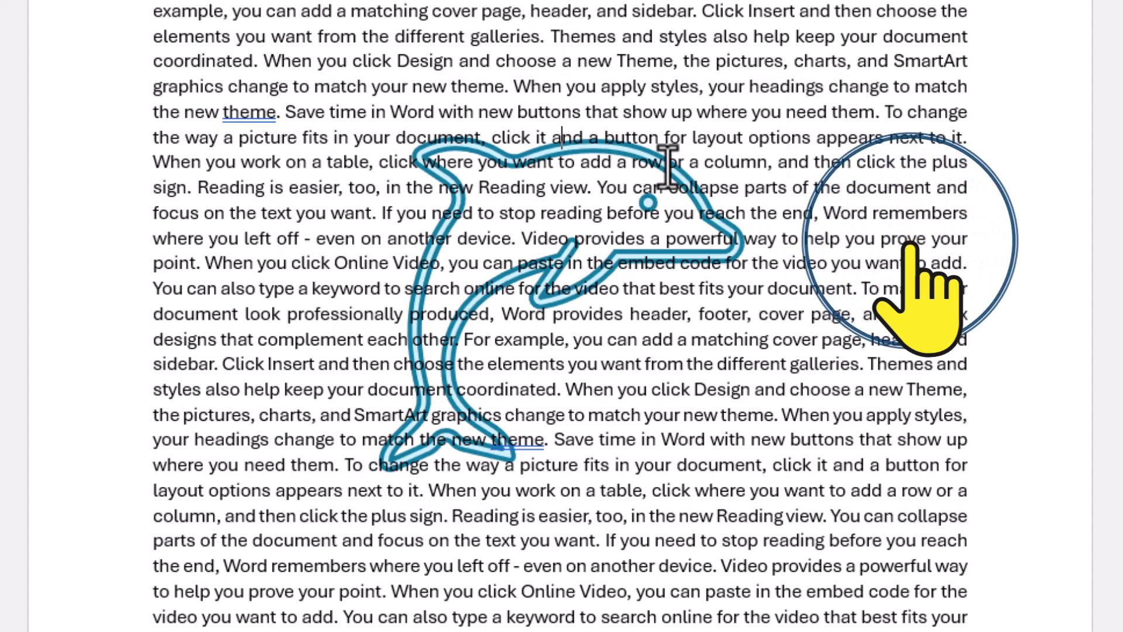
pyautogui.click(513, 162)
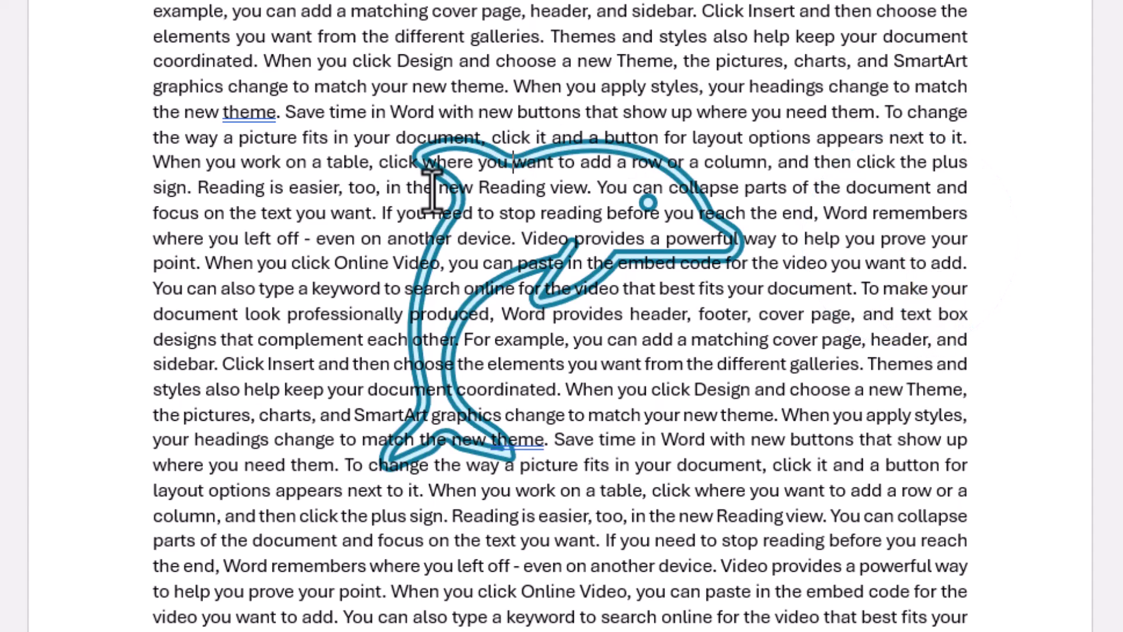
pyautogui.click(460, 239)
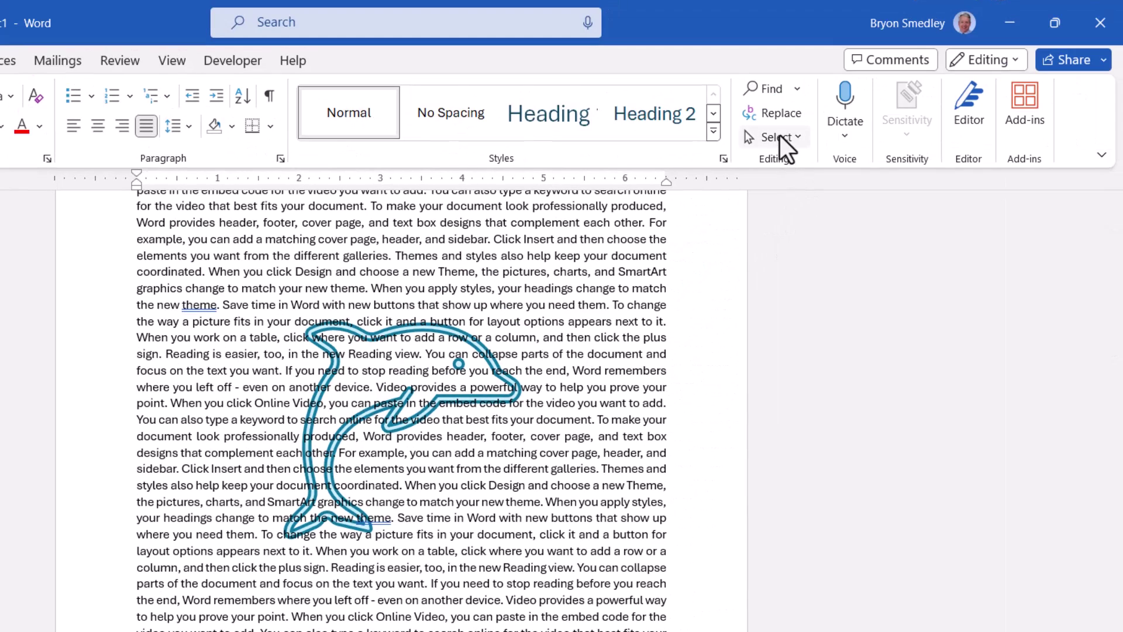
# Open the Selection Pane and select Graphic 3
pyautogui.click(779, 137)
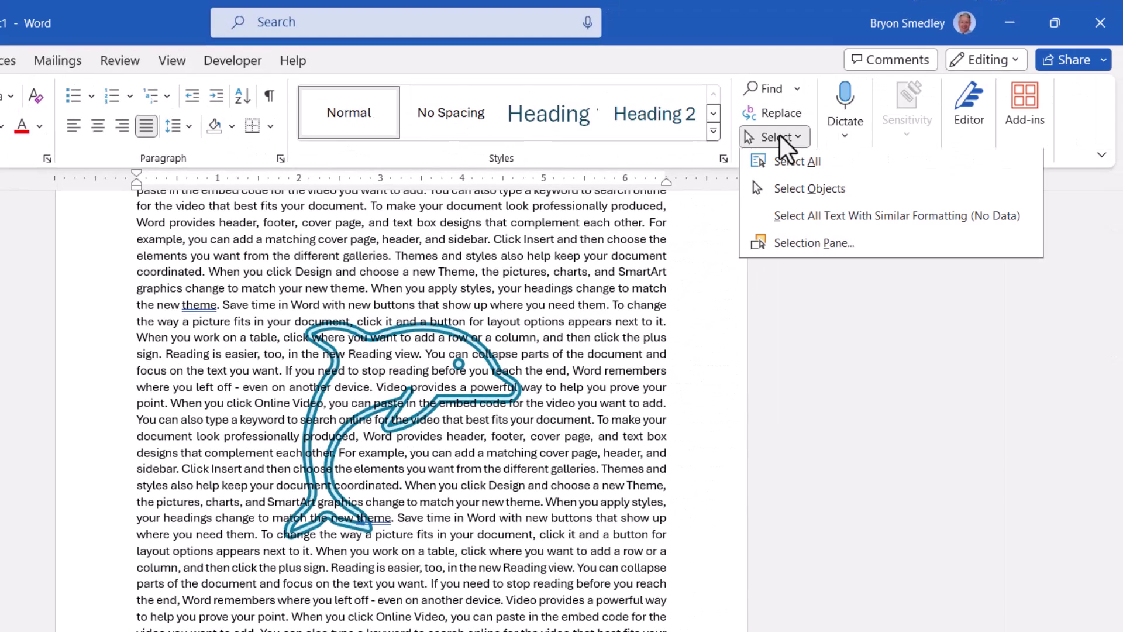
pyautogui.click(813, 241)
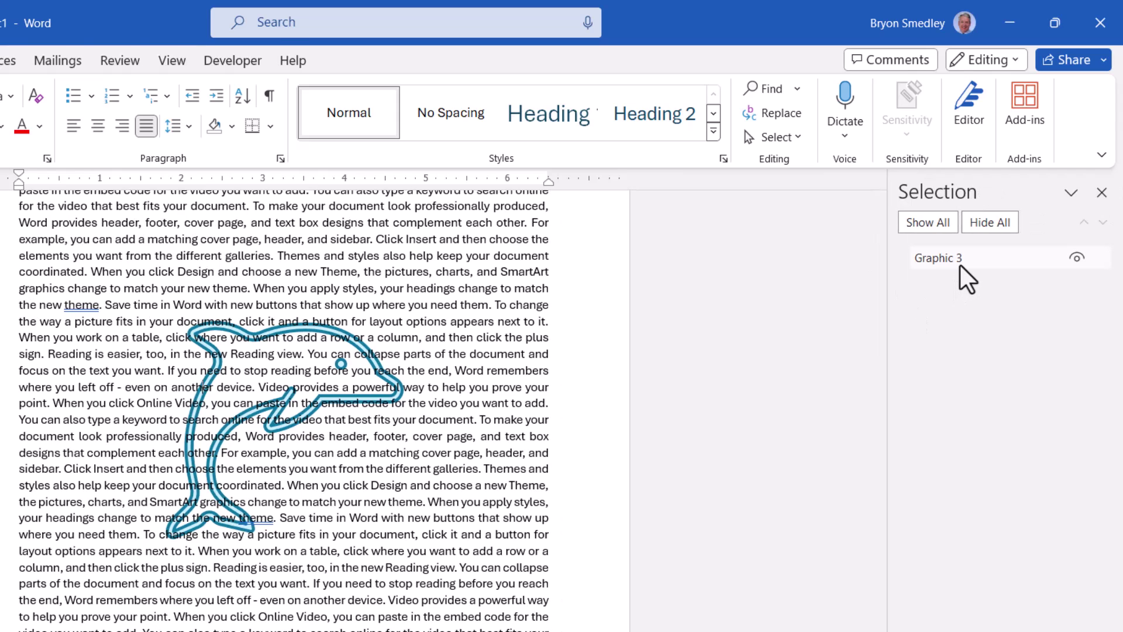
pyautogui.click(960, 266)
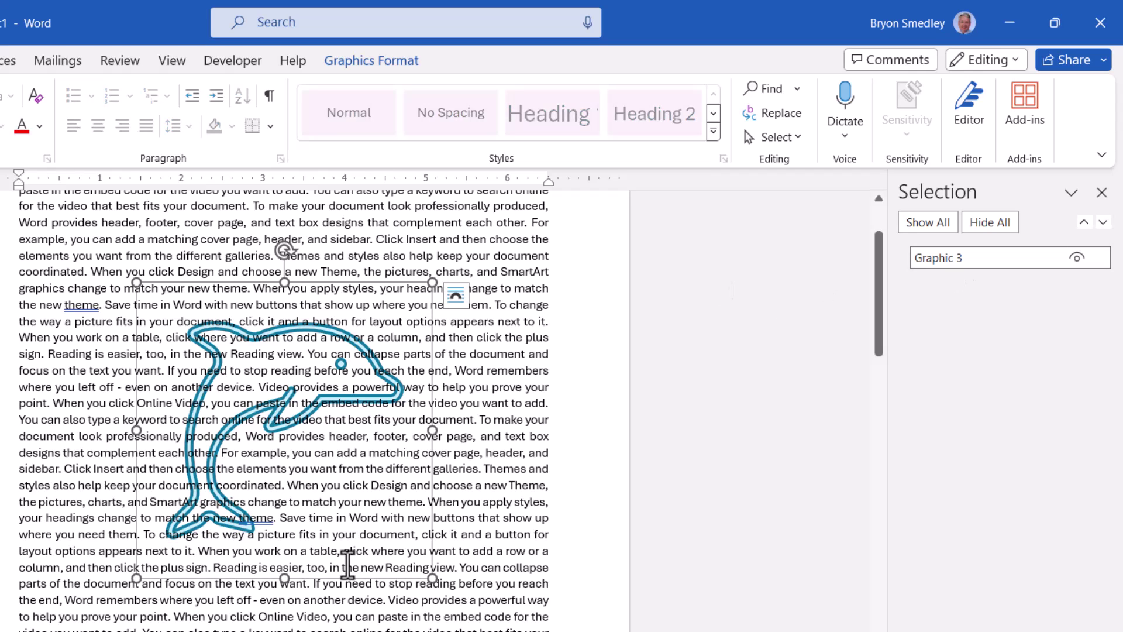
# Enlarge, lower and tilt the dolphin, then hide Graphic 3 from view
pyautogui.moveTo(432, 579); pyautogui.dragTo(386, 608)
pyautogui.moveTo(271, 422); pyautogui.dragTo(259, 500)
pyautogui.moveTo(287, 329); pyautogui.dragTo(229, 349)
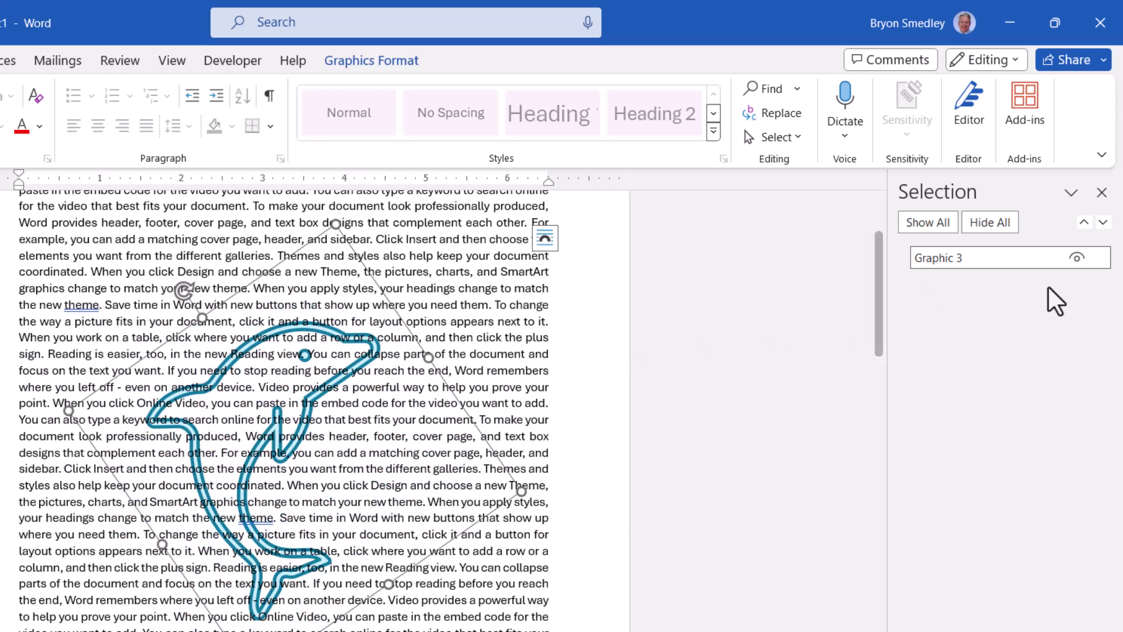
pyautogui.click(1077, 258)
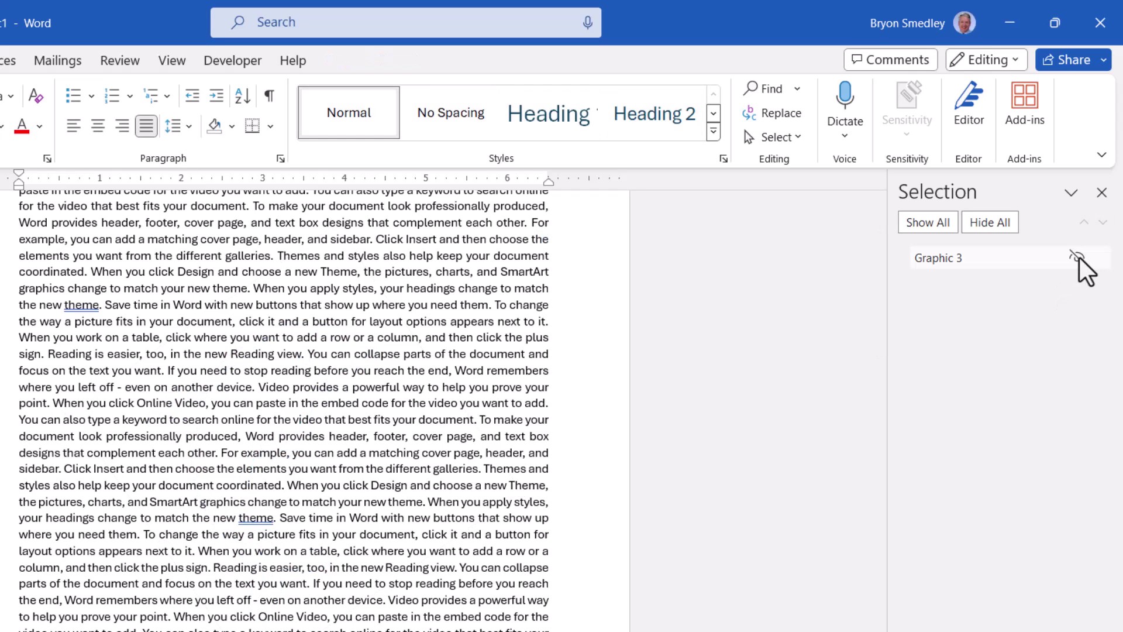
# Unhide Graphic 3, set it to In Front of Text wrapping and nudge it lower-left
pyautogui.click(1077, 259)
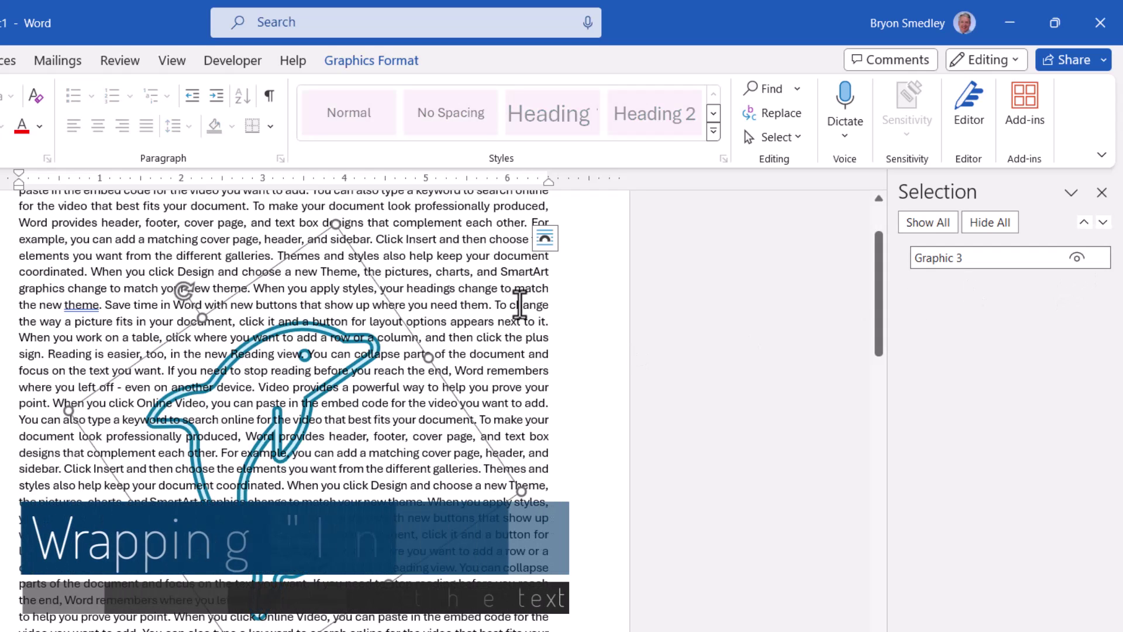
pyautogui.click(544, 238)
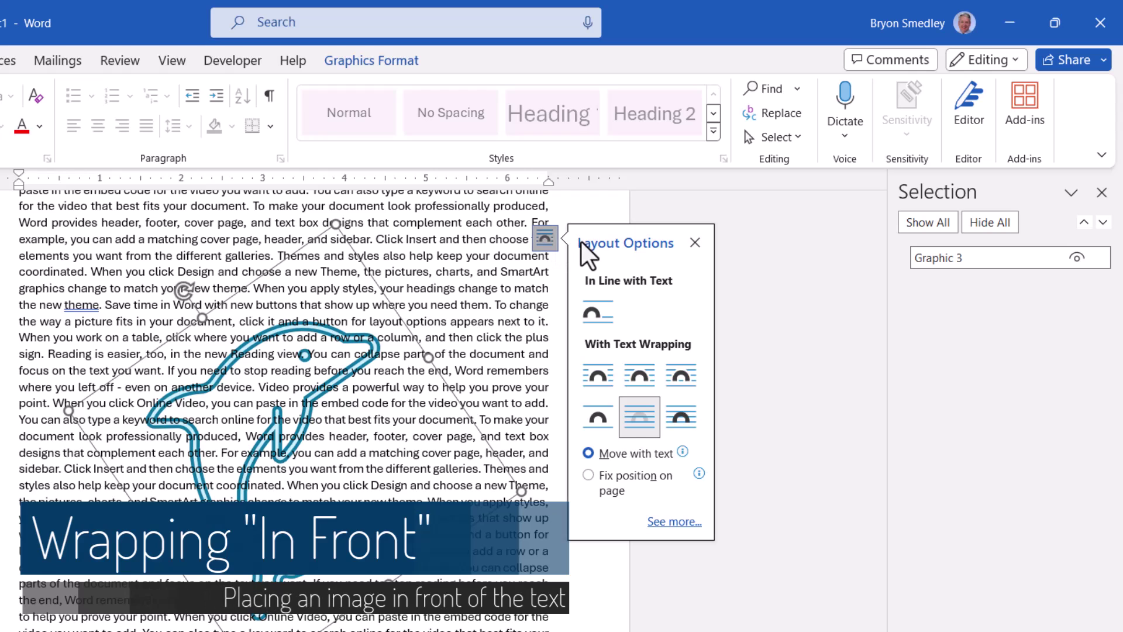
pyautogui.click(645, 412)
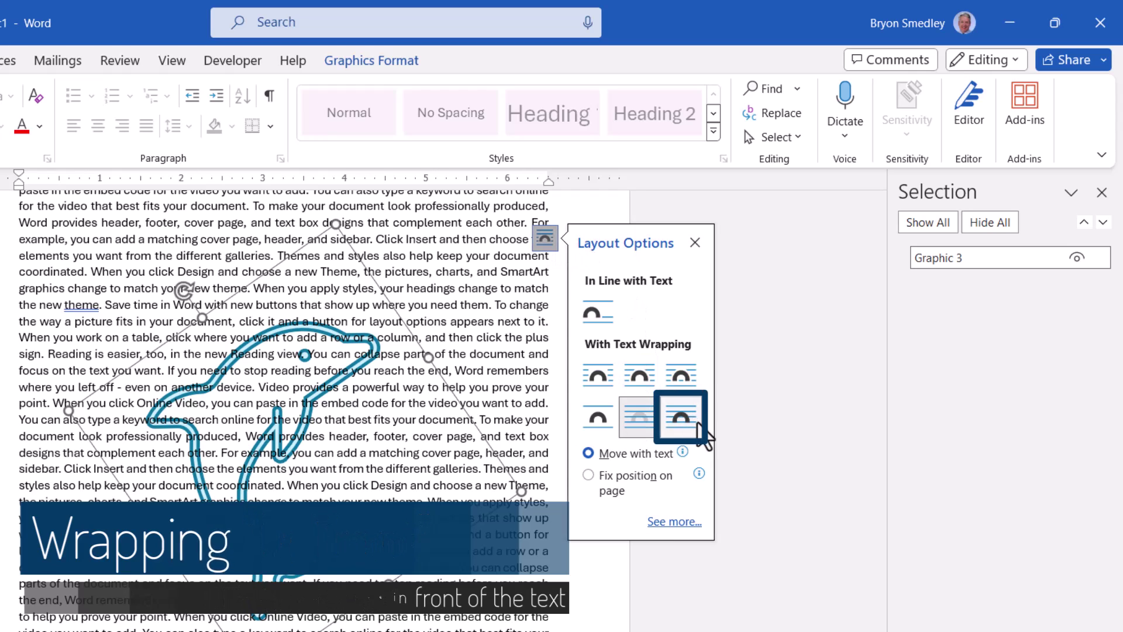
pyautogui.click(698, 434)
pyautogui.click(436, 331)
pyautogui.moveTo(684, 139); pyautogui.dragTo(633, 140)
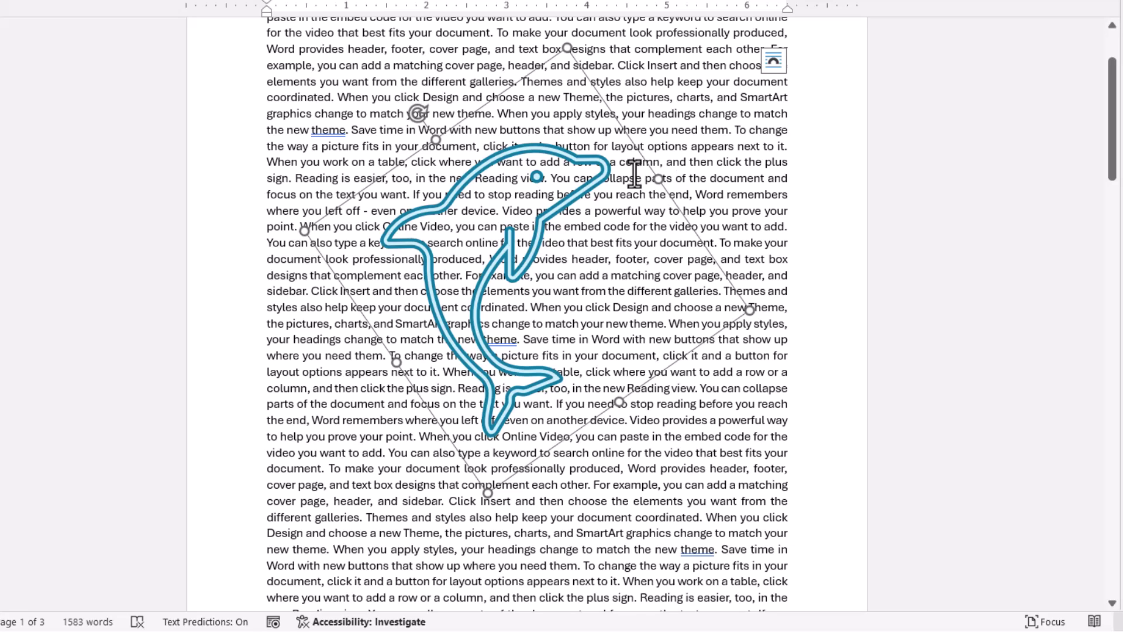
# Swap the dolphin for the stock backpack icon via Change Graphic and drag it to the page centre
pyautogui.rightClick(603, 155)
pyautogui.moveTo(686, 332)
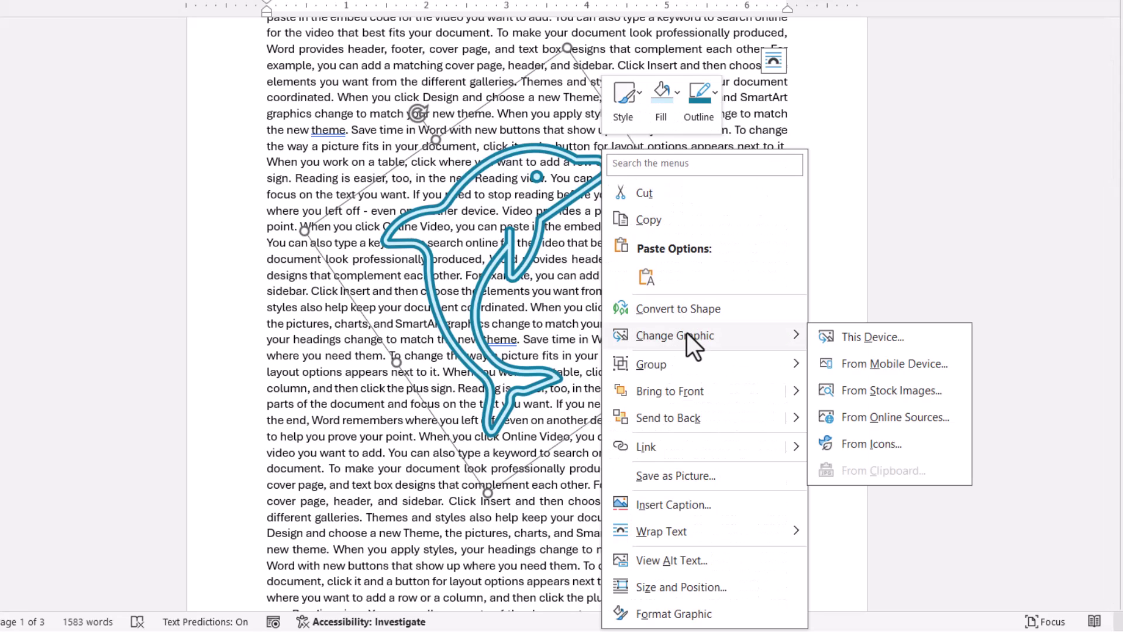
pyautogui.click(845, 440)
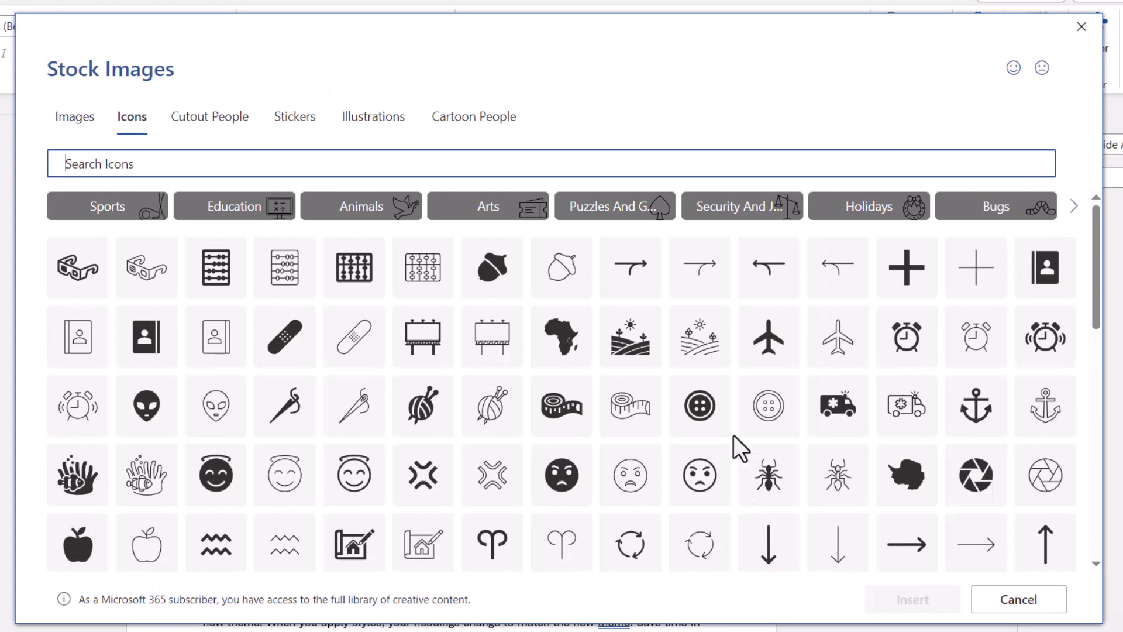
pyautogui.scroll(-5, 733, 434)
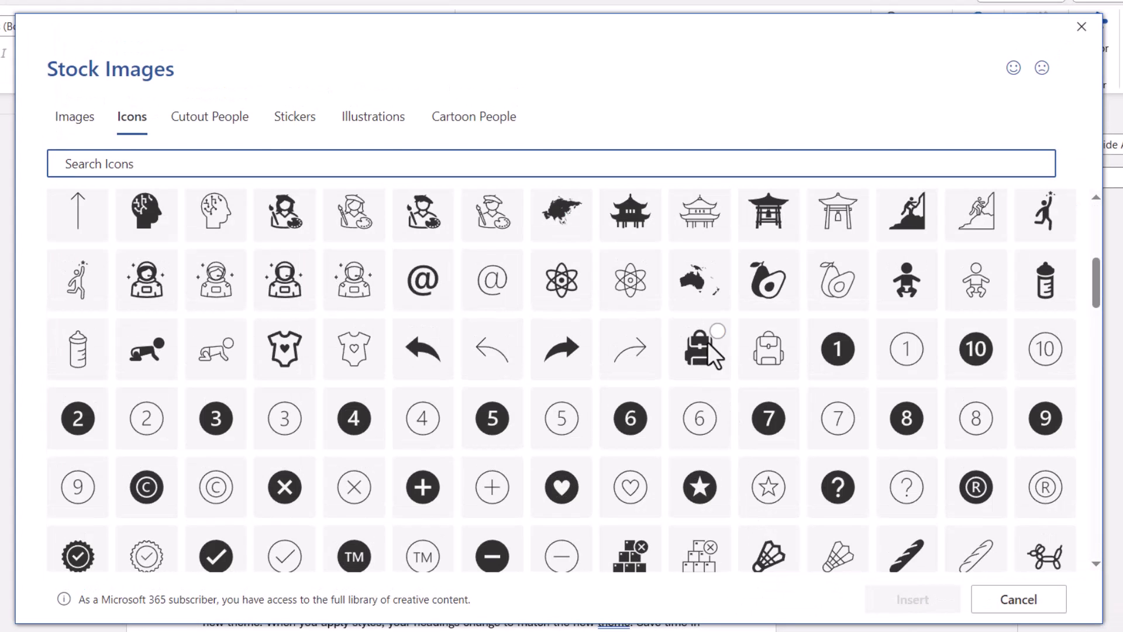
pyautogui.click(705, 351)
pyautogui.click(898, 601)
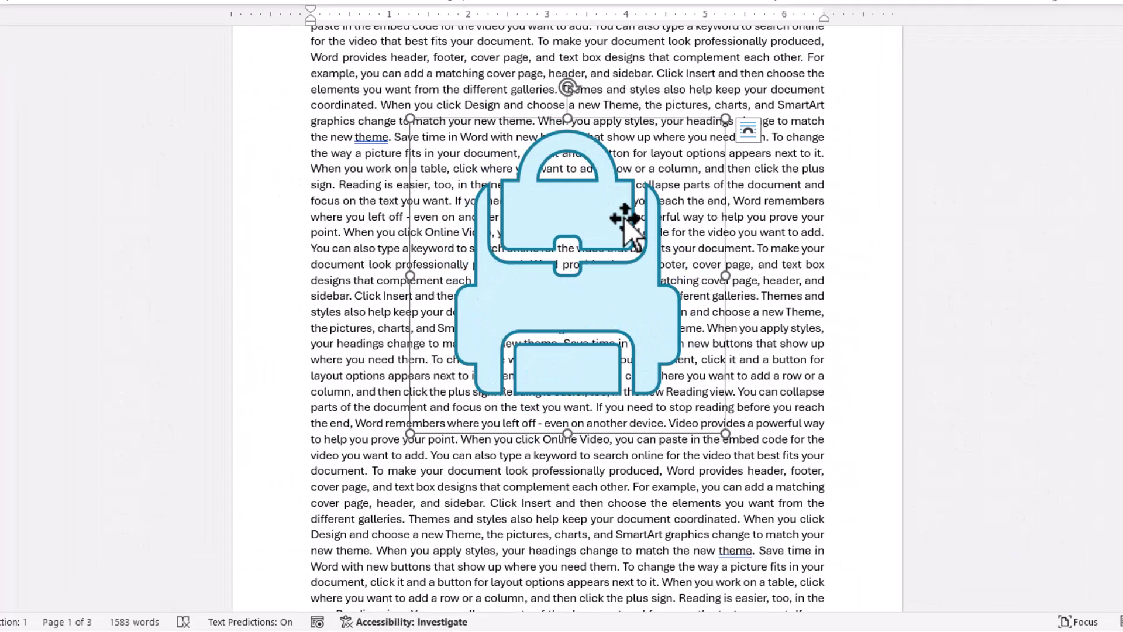
pyautogui.moveTo(625, 218); pyautogui.dragTo(620, 243)
# Set the backpack icon's layout to Behind Text so the paragraphs run over it
pyautogui.click(748, 157)
pyautogui.click(843, 333)
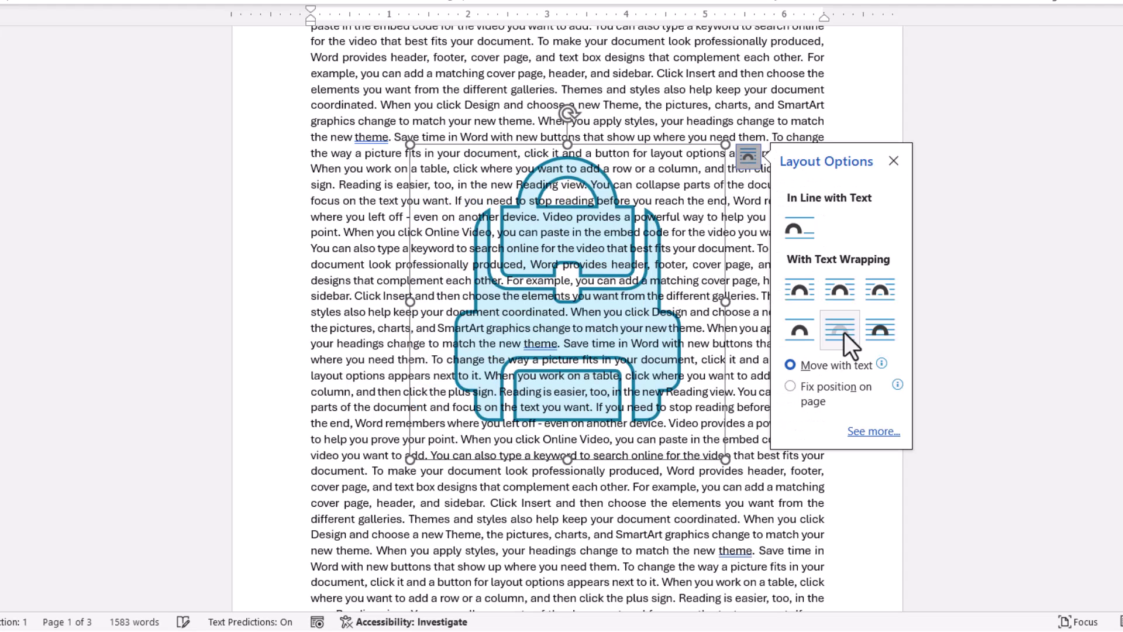
pyautogui.click(994, 223)
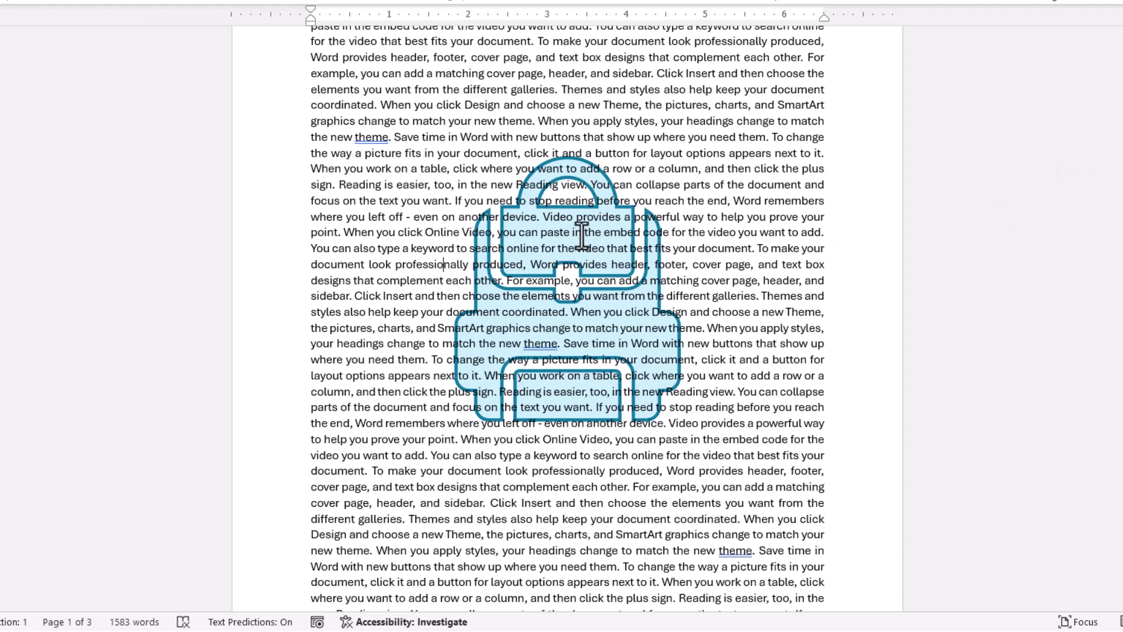
# Reselect Graphic 3 from the Selection Pane and bring back its Layout Options
pyautogui.click(514, 312)
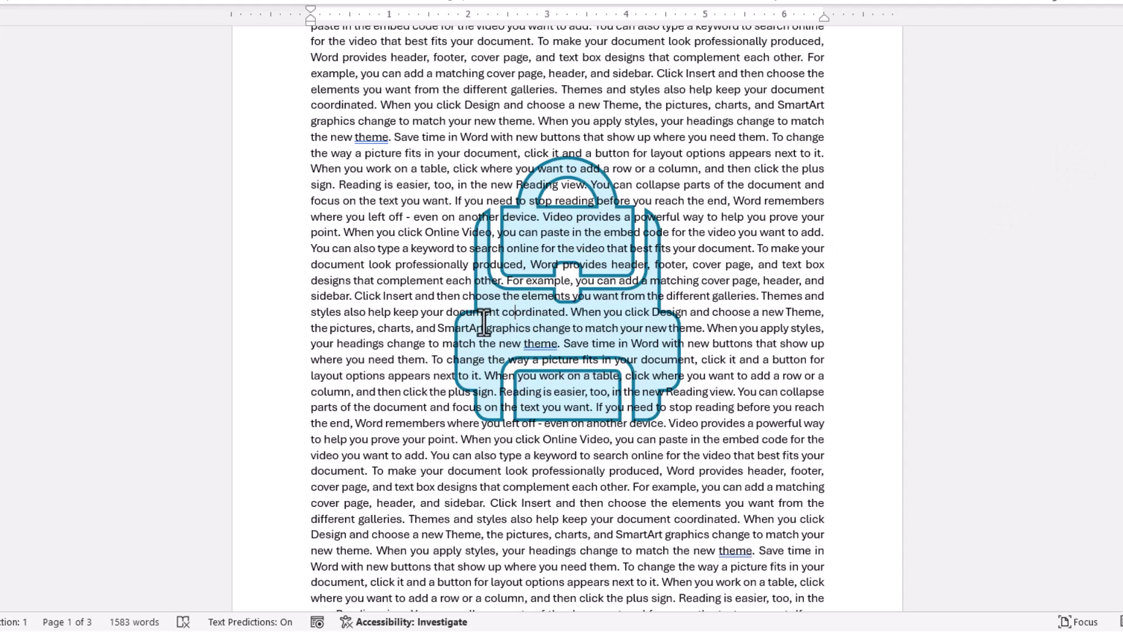
pyautogui.click(631, 217)
pyautogui.hotkey('alt', 'F10')
pyautogui.click(940, 93)
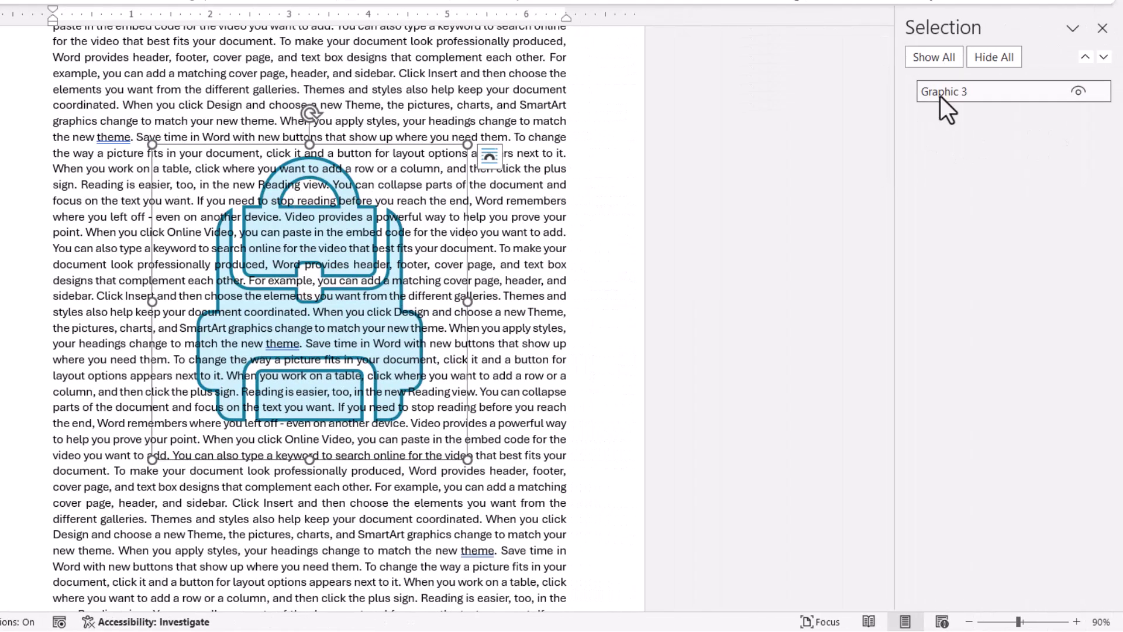
pyautogui.click(490, 156)
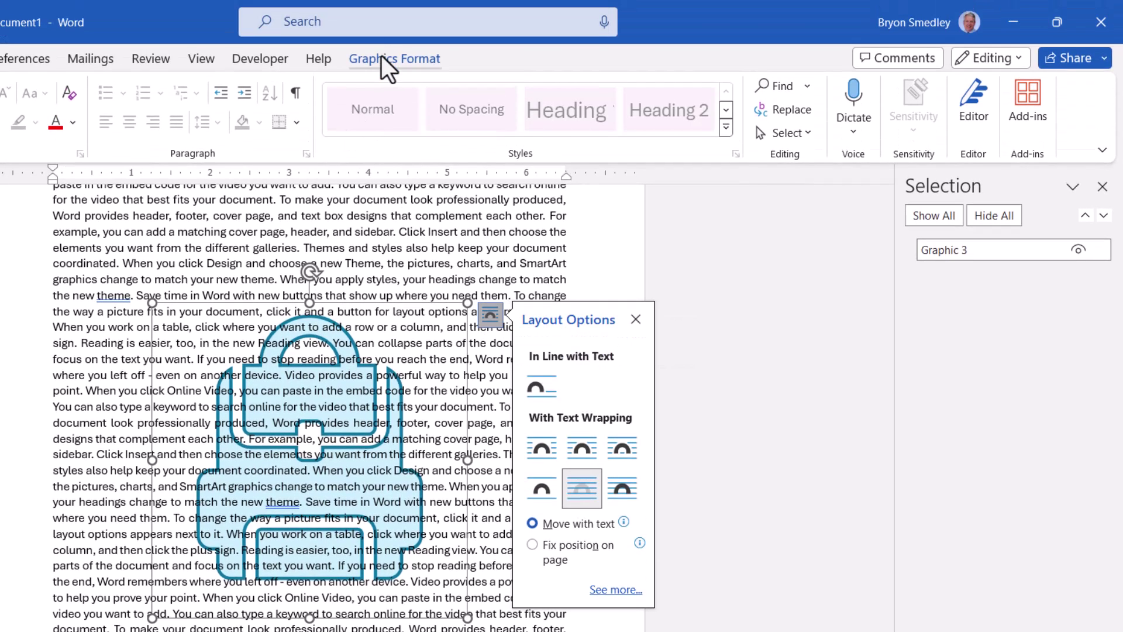
# Switch the backpack's text wrapping to Tight via Graphics Format > Wrap Text
pyautogui.click(381, 57)
pyautogui.click(484, 92)
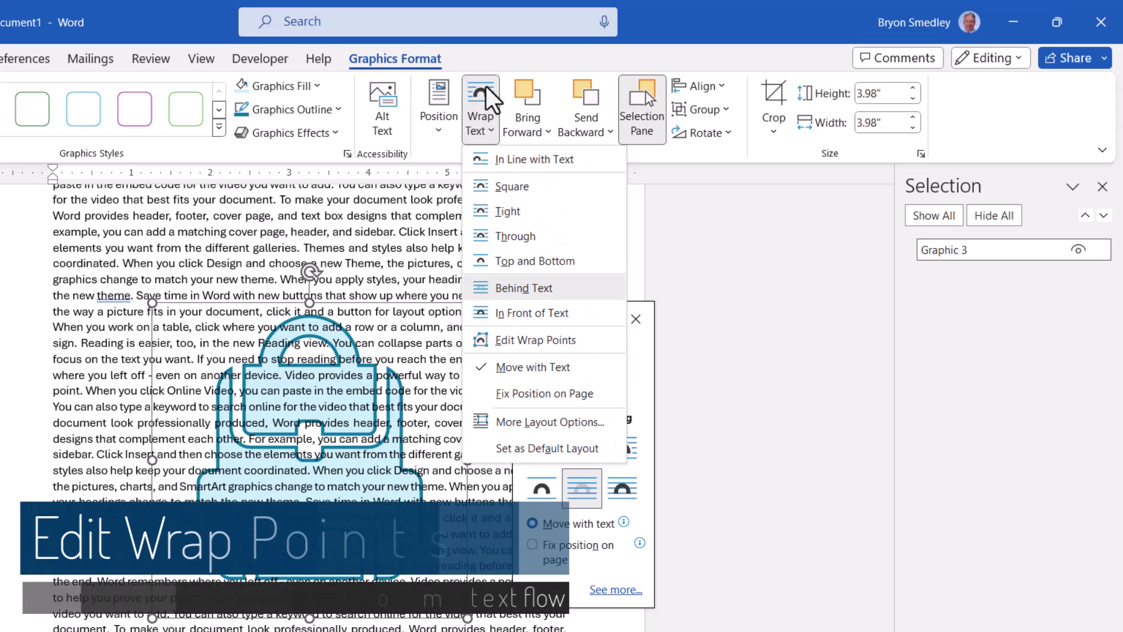
pyautogui.click(508, 212)
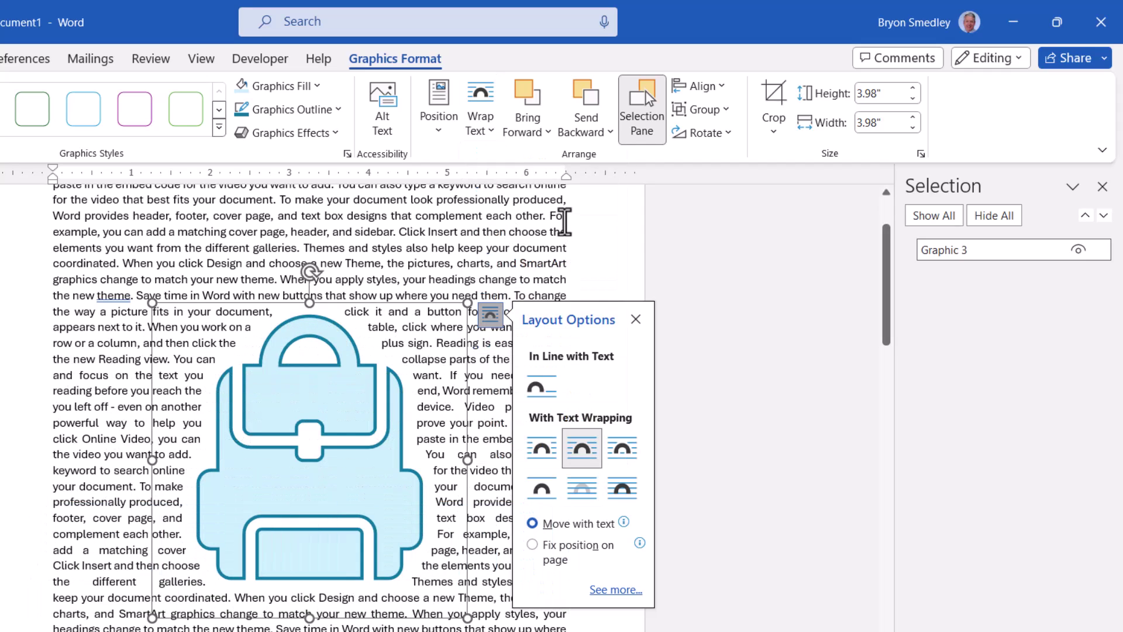
pyautogui.click(480, 130)
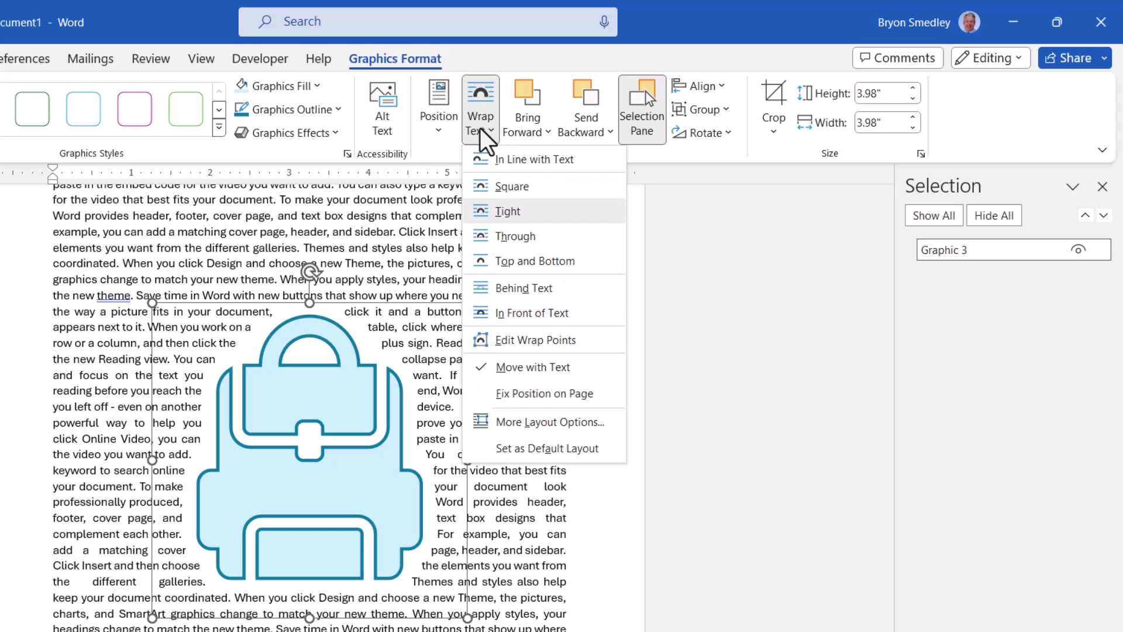
# Edit the backpack's wrap points, dragging points out to the left, top and right
pyautogui.click(583, 343)
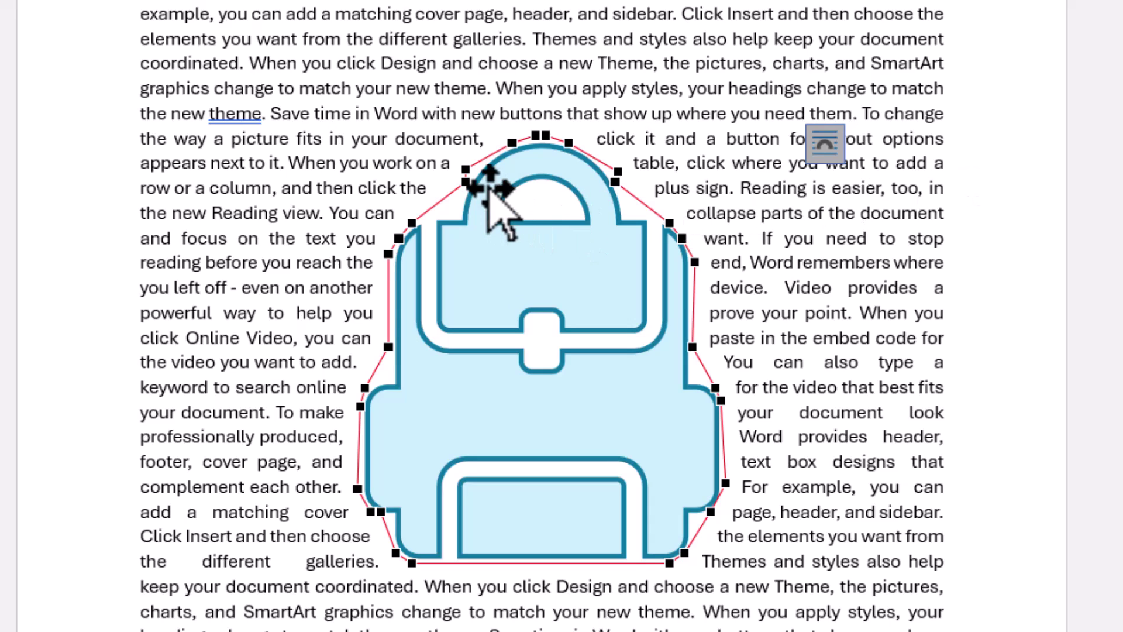
pyautogui.moveTo(466, 185); pyautogui.dragTo(408, 170)
pyautogui.moveTo(541, 111); pyautogui.dragTo(537, 25)
pyautogui.moveTo(617, 172); pyautogui.dragTo(728, 49)
pyautogui.moveTo(676, 230); pyautogui.dragTo(788, 209)
pyautogui.moveTo(695, 262); pyautogui.dragTo(811, 295)
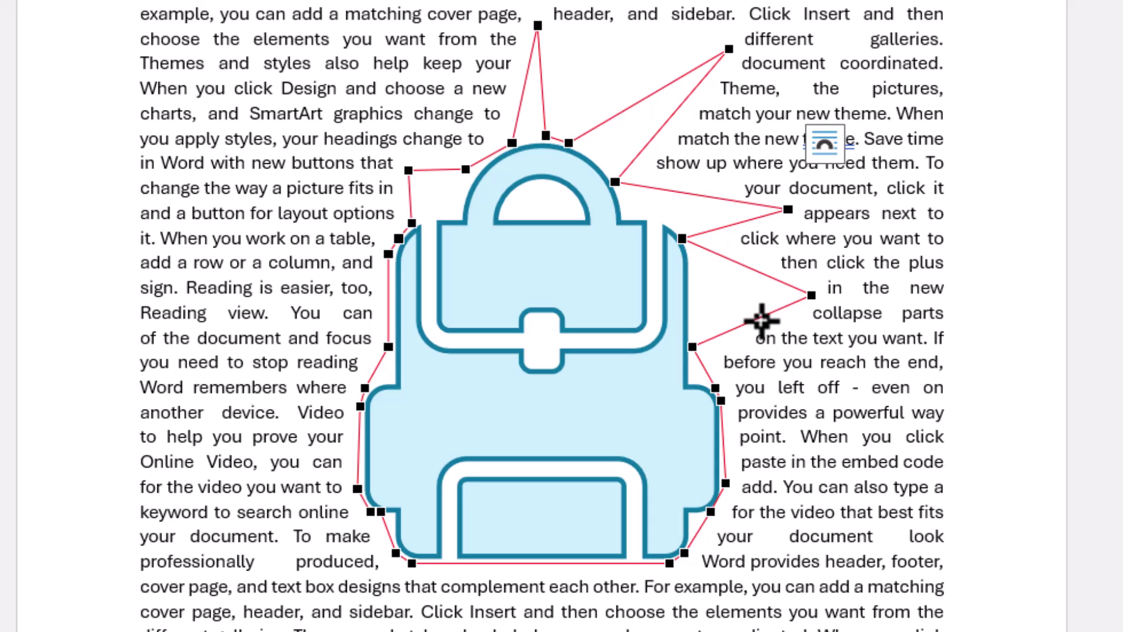
pyautogui.moveTo(757, 318); pyautogui.dragTo(834, 459)
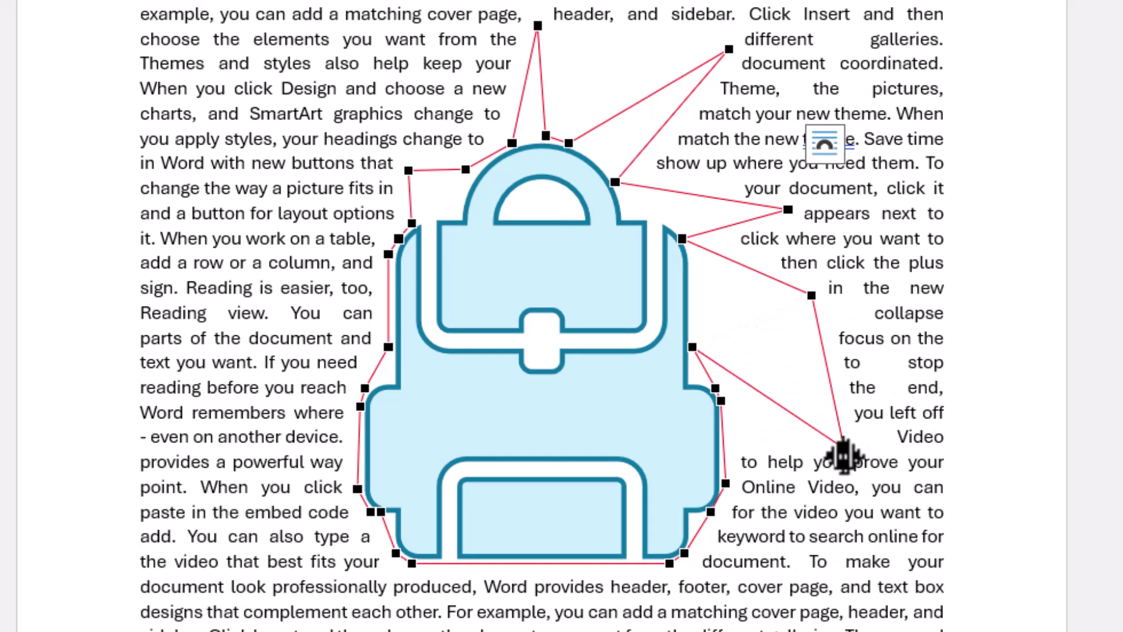
# Ctrl+click the six added wrap points to delete them, restoring the outline
pyautogui.press('ctrl')
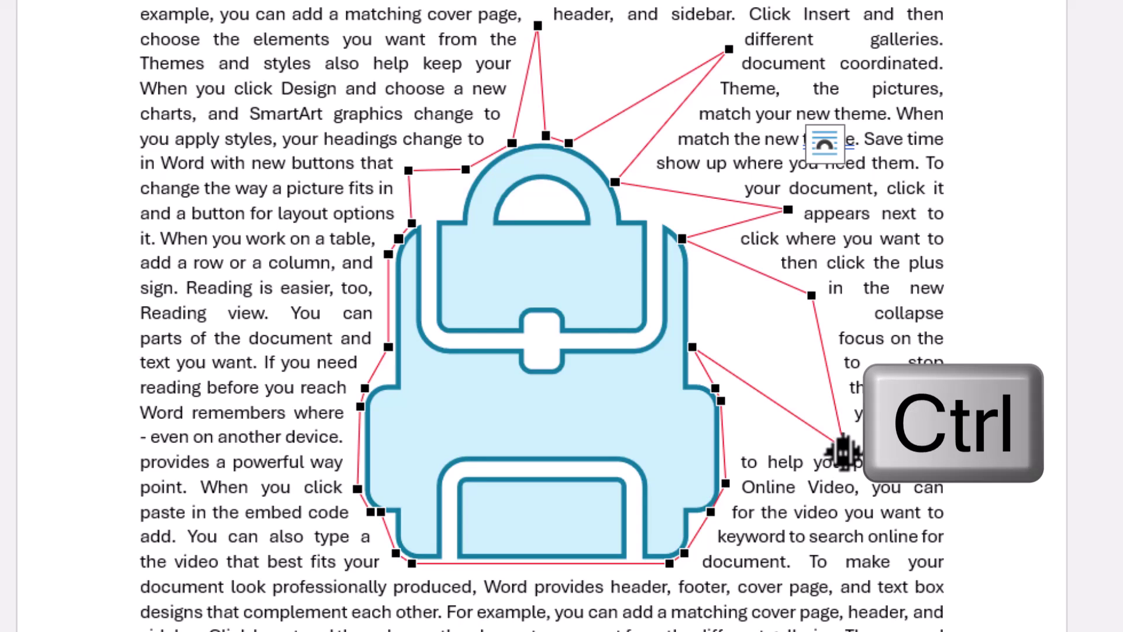
pyautogui.keyDown('ctrl'); pyautogui.click(843, 448); pyautogui.keyUp('ctrl')
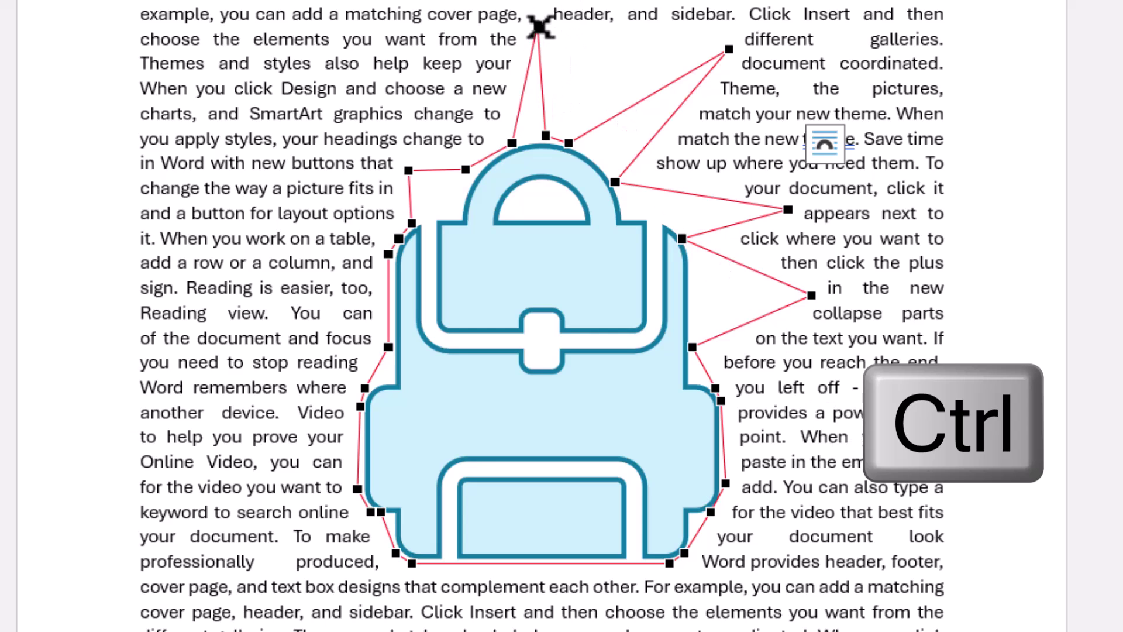
pyautogui.keyDown('ctrl'); pyautogui.click(538, 26); pyautogui.keyUp('ctrl')
pyautogui.keyDown('ctrl'); pyautogui.click(728, 48); pyautogui.keyUp('ctrl')
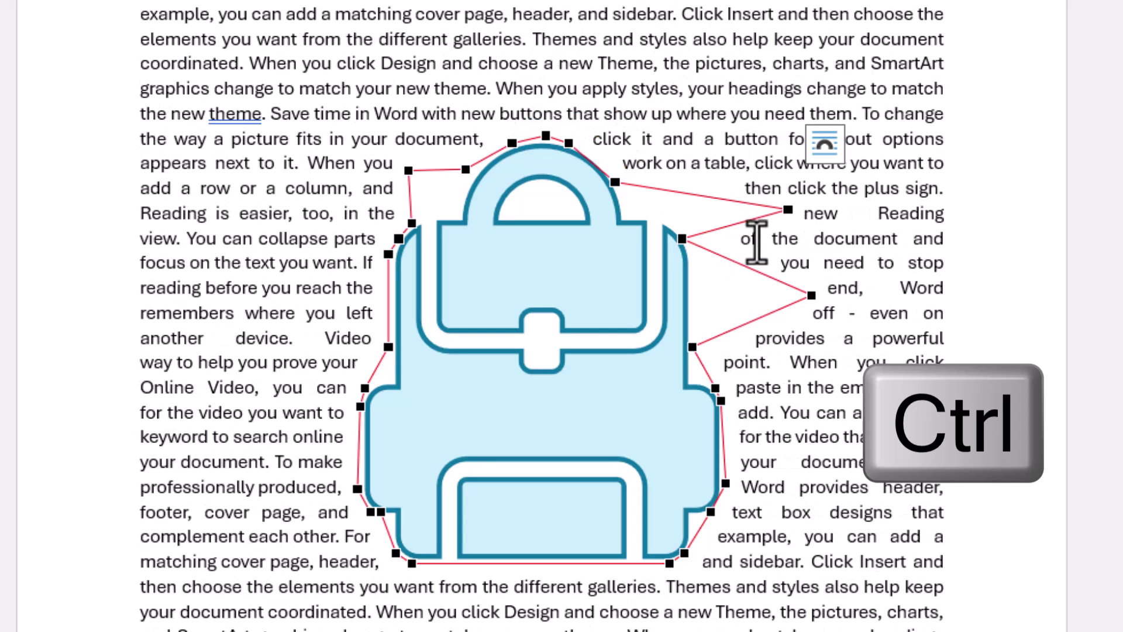
pyautogui.keyDown('ctrl'); pyautogui.click(789, 214); pyautogui.keyUp('ctrl')
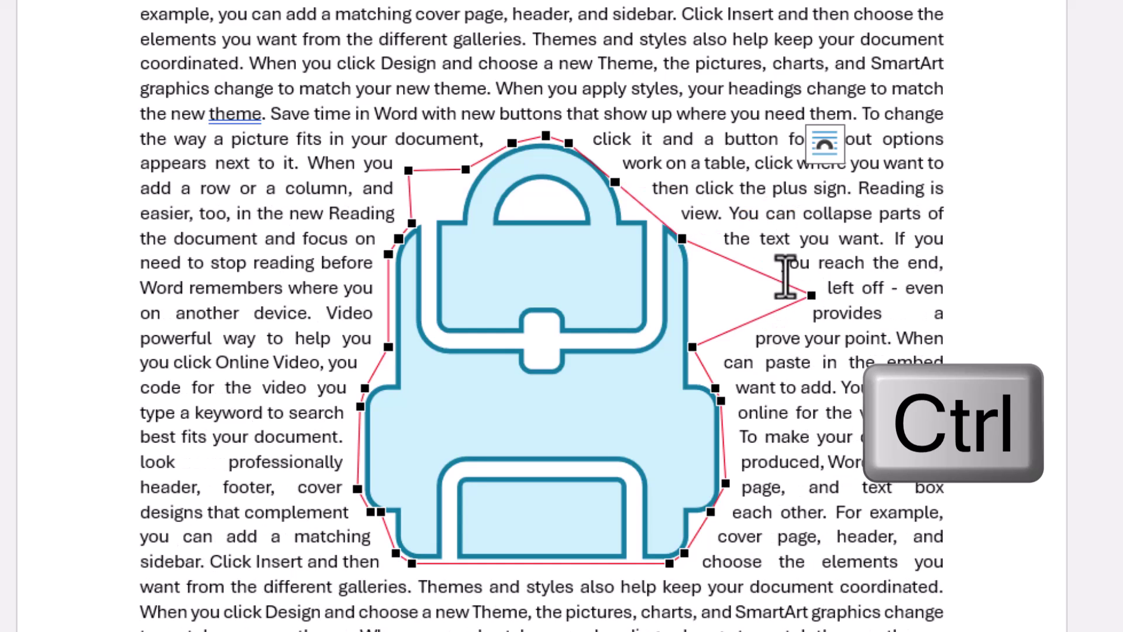
pyautogui.keyDown('ctrl'); pyautogui.click(812, 292); pyautogui.keyUp('ctrl')
pyautogui.keyDown('ctrl'); pyautogui.click(408, 170); pyautogui.keyUp('ctrl')
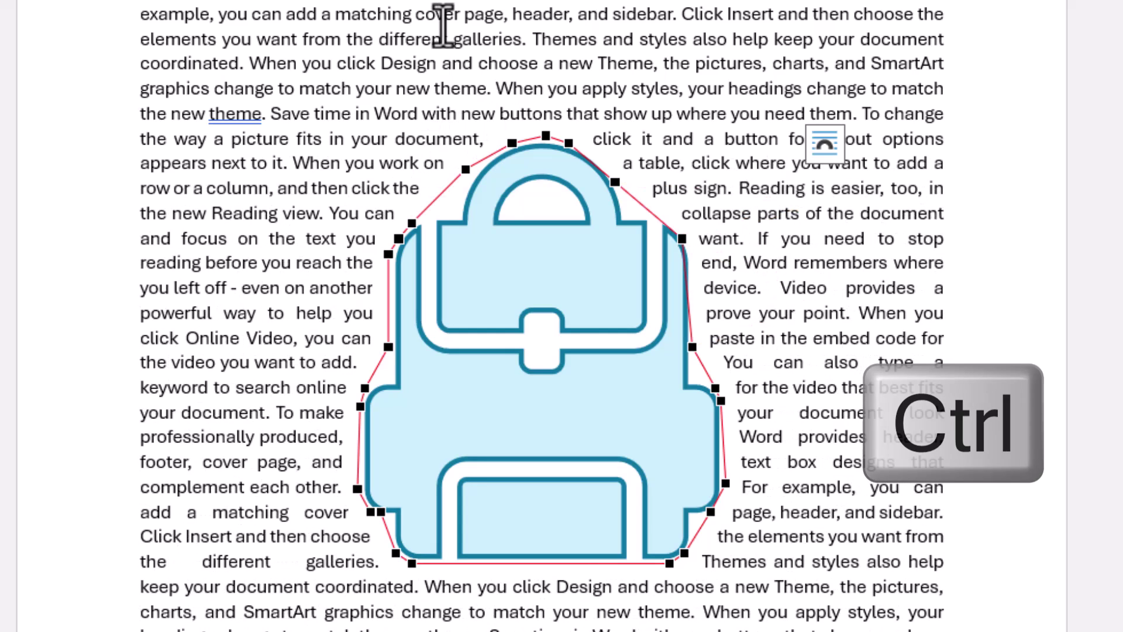
# Reselect the backpack and show its Wrap Text choices, with Tight still in force
pyautogui.click(666, 26)
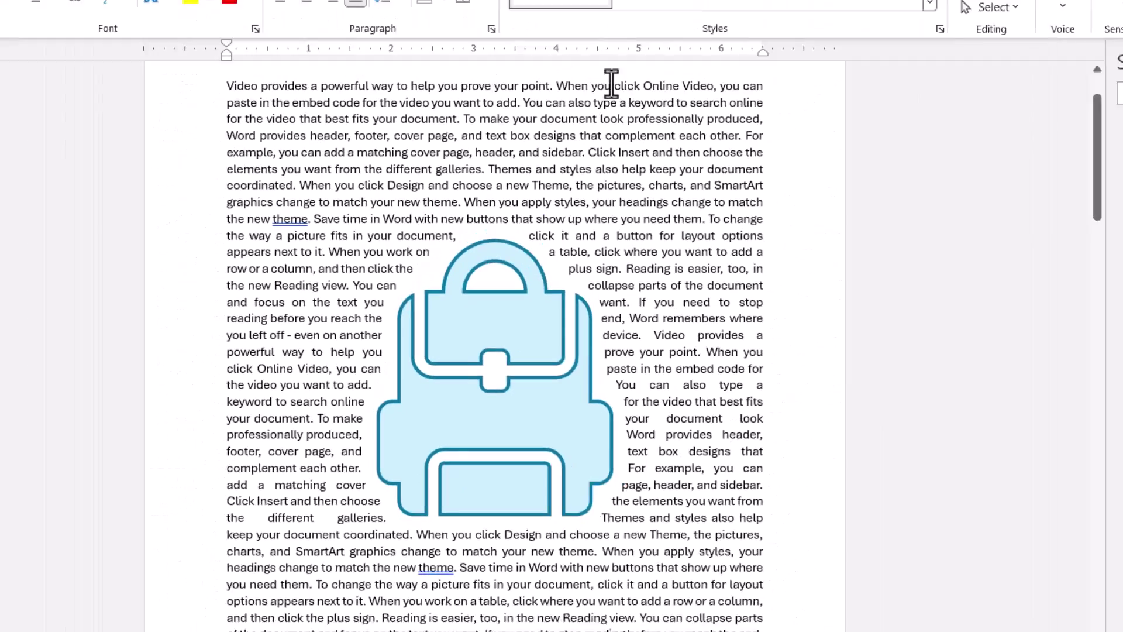
pyautogui.click(541, 264)
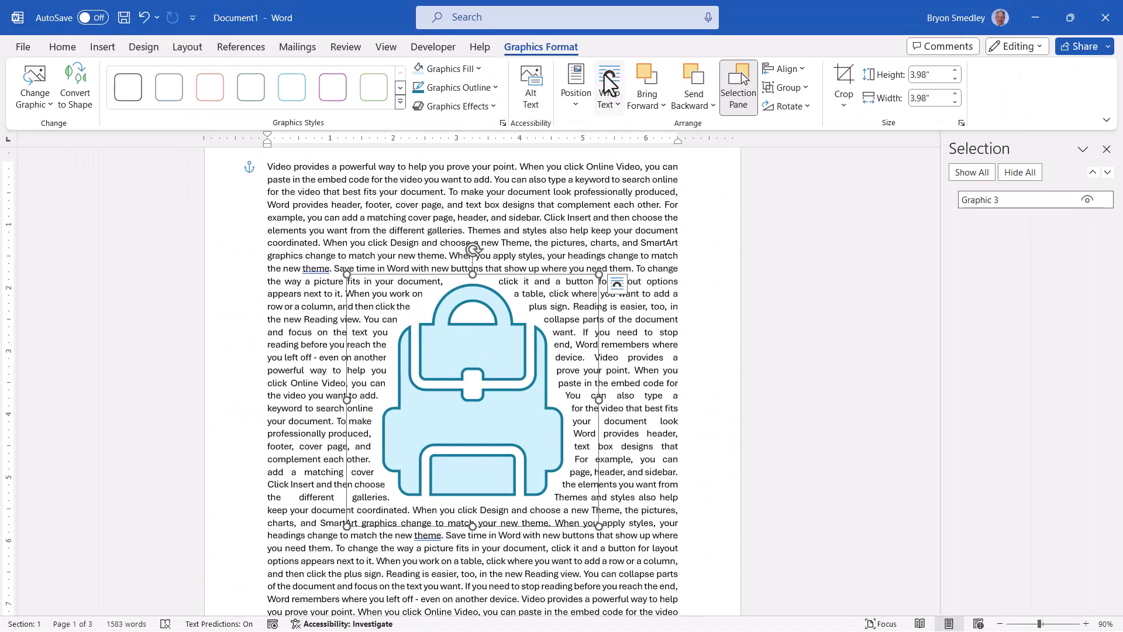
pyautogui.click(609, 85)
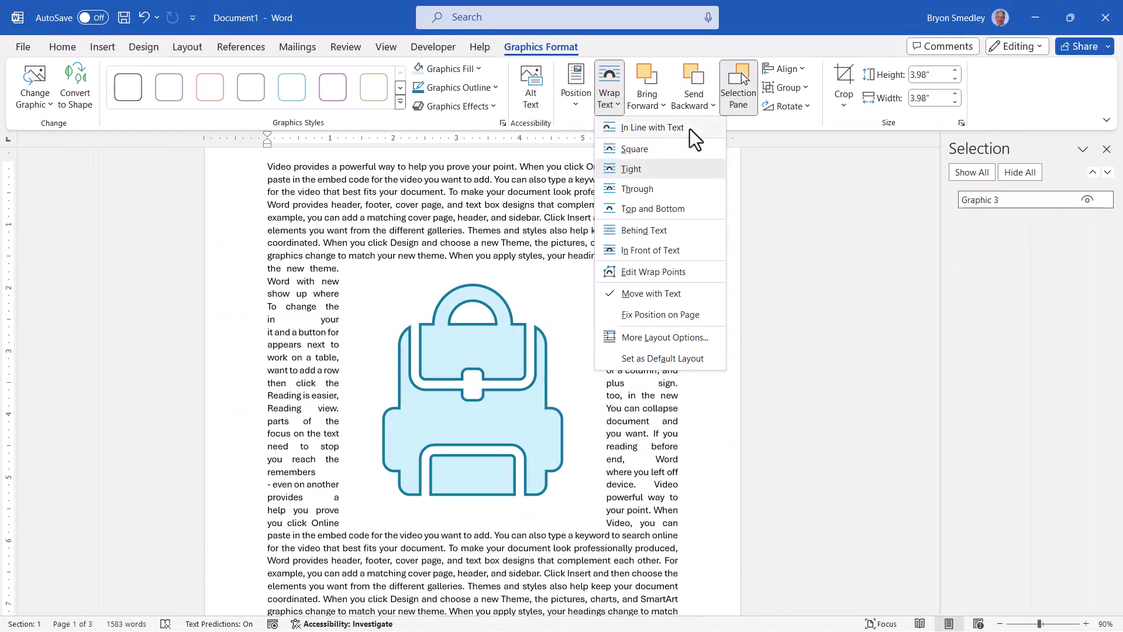